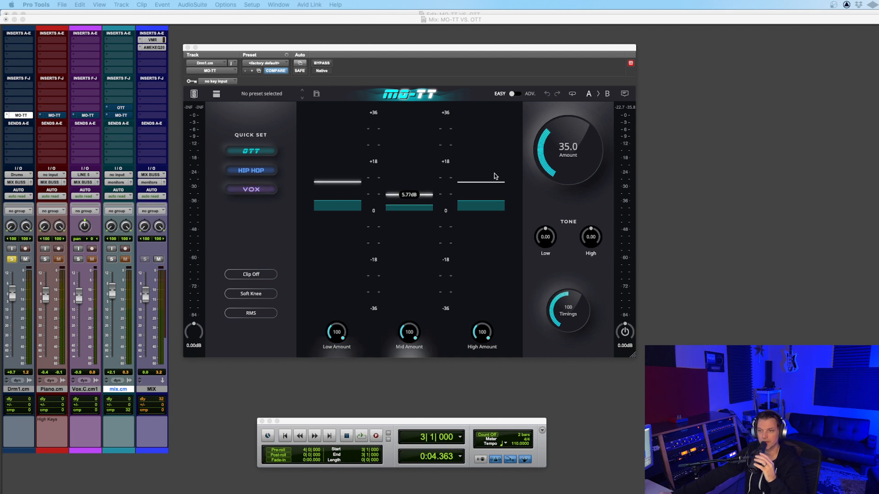
Step: Examine the advanced view of MO-TT on the drum track and return to the easy view
mouse_move(633, 359)
mouse_down()
mouse_move(646, 362)
mouse_move(630, 358)
mouse_up()
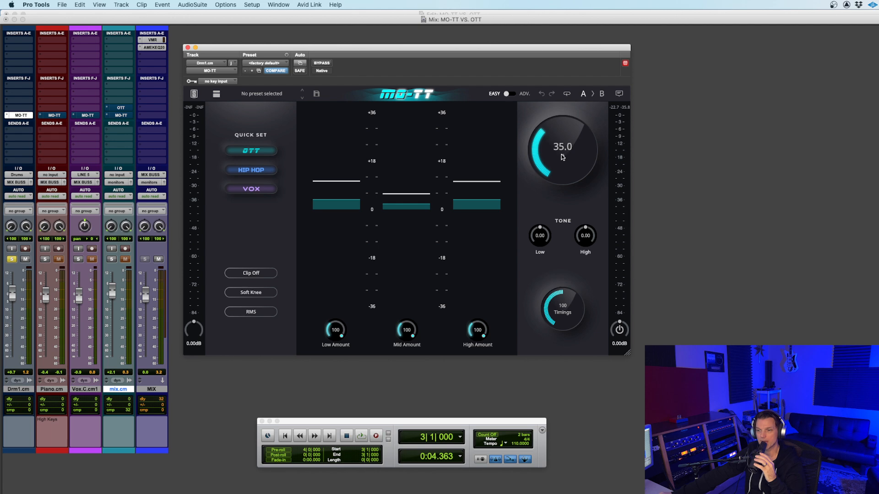
mouse_move(471, 202)
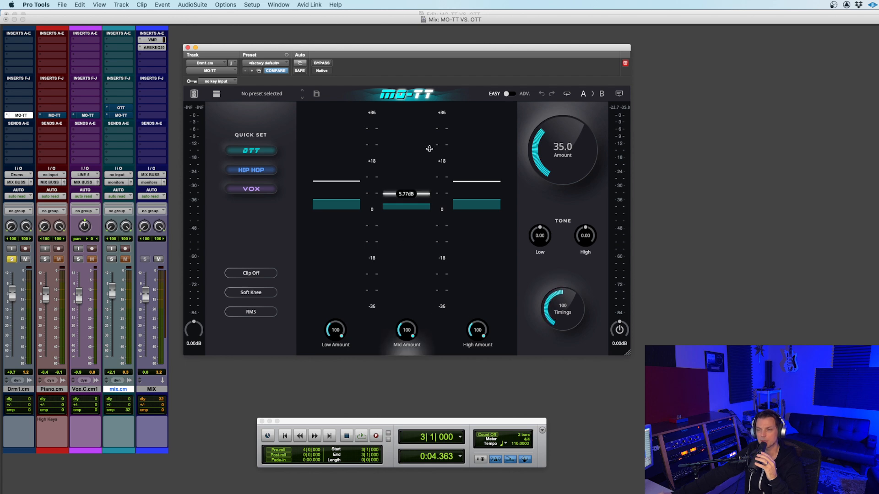
click(509, 94)
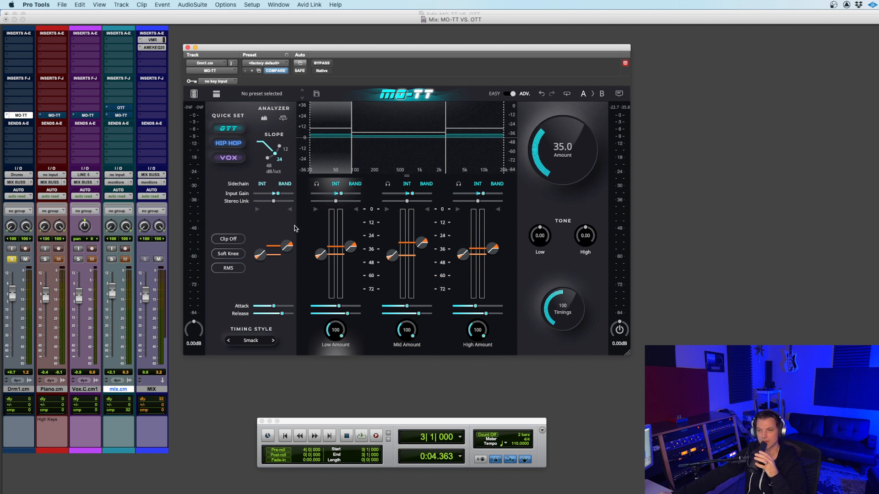
click(509, 94)
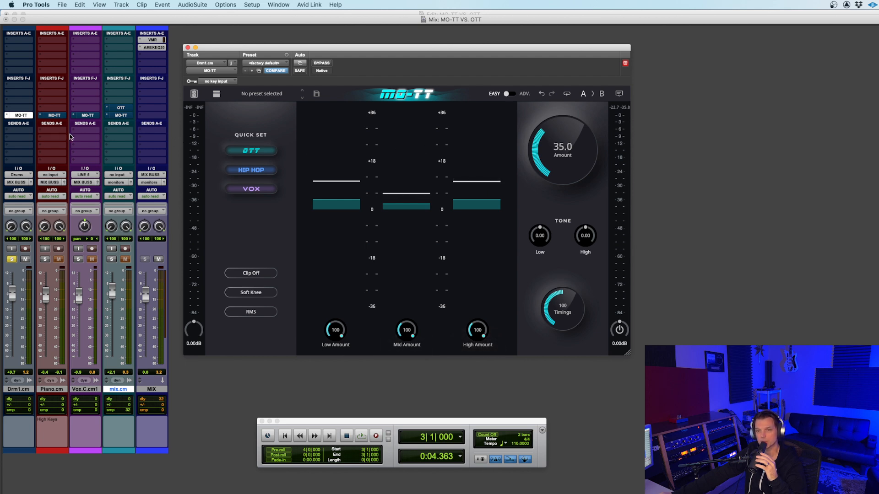
Step: Play the drum track and compare its sound with MO-TT bypassed and active
click(323, 63)
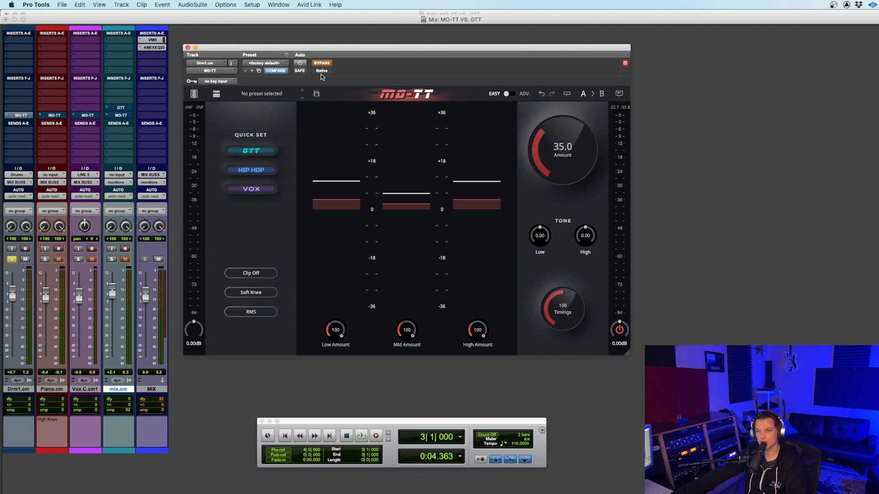
key(space)
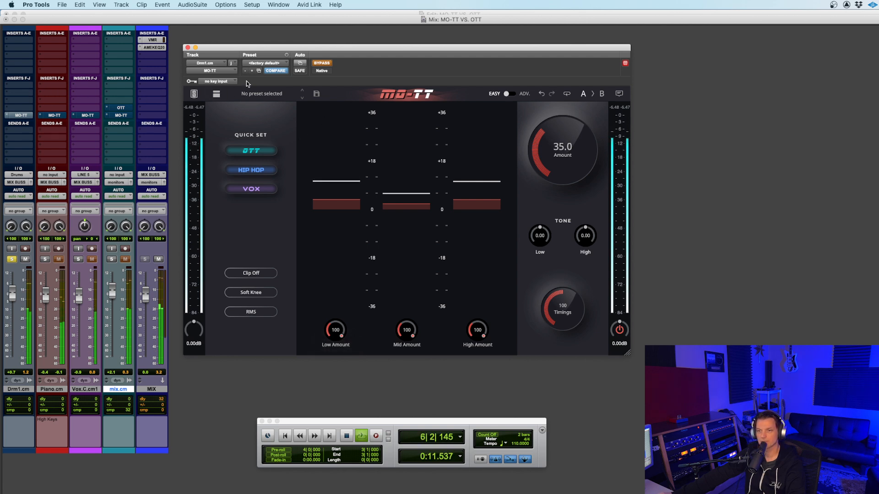
click(321, 63)
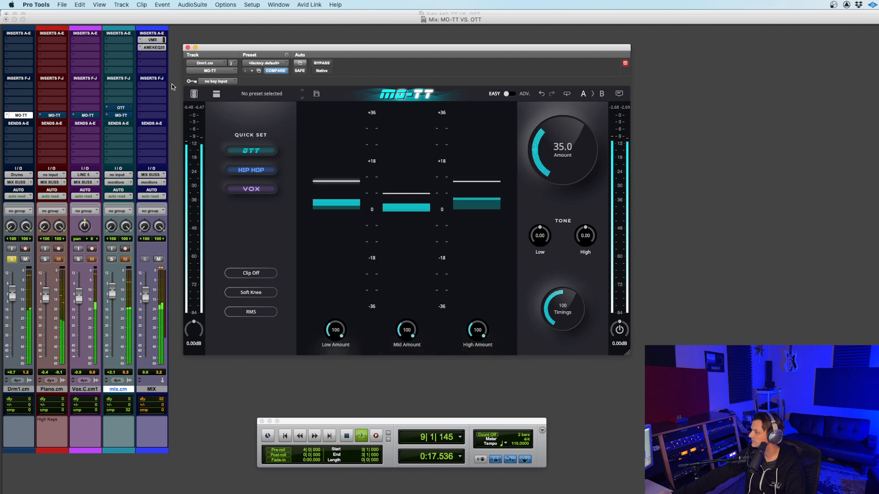
click(325, 64)
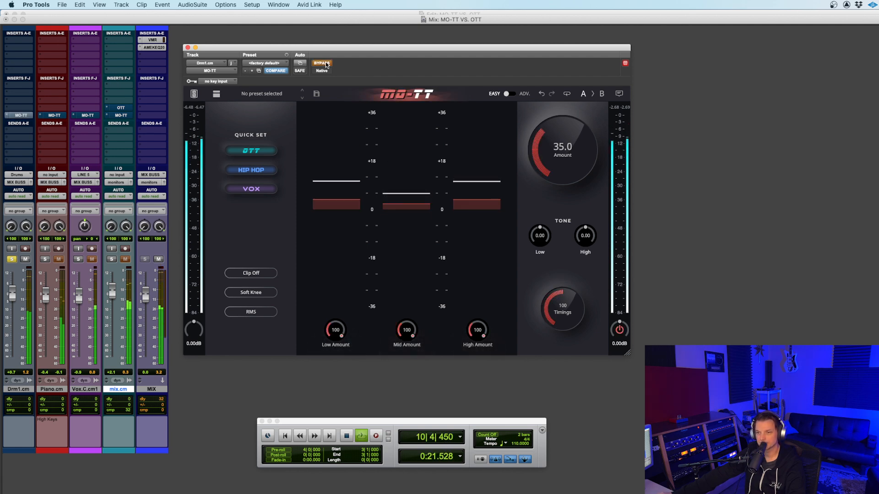
click(325, 64)
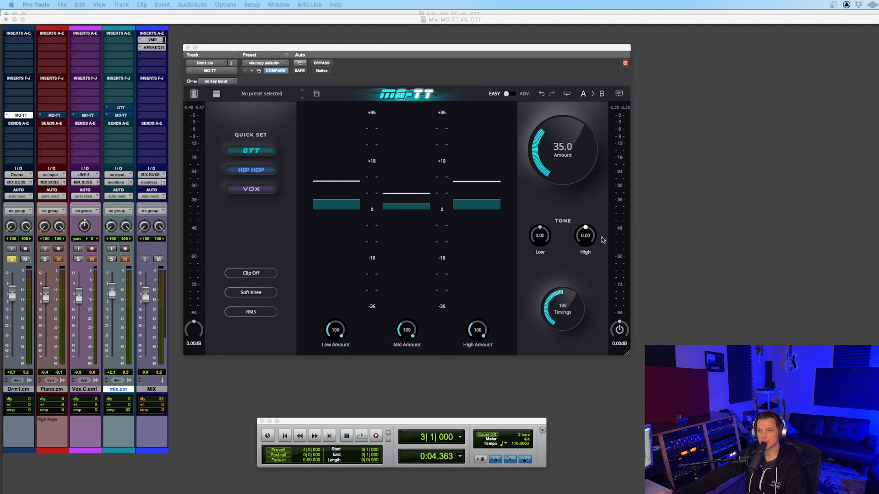
Step: During drum playback, raise the MO-TT Tone High to 44.3 and Tone Low to 39.0
click(555, 240)
key(space)
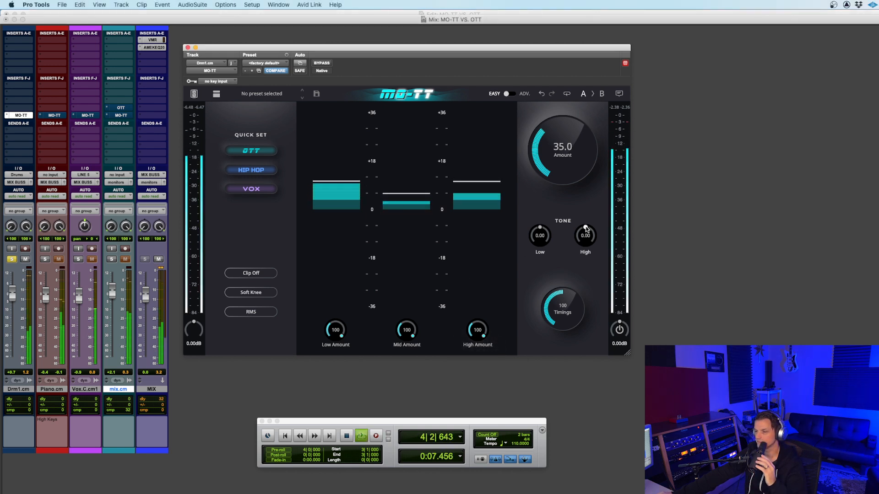
mouse_move(586, 229)
mouse_down()
mouse_move(597, 215)
mouse_move(590, 218)
mouse_up()
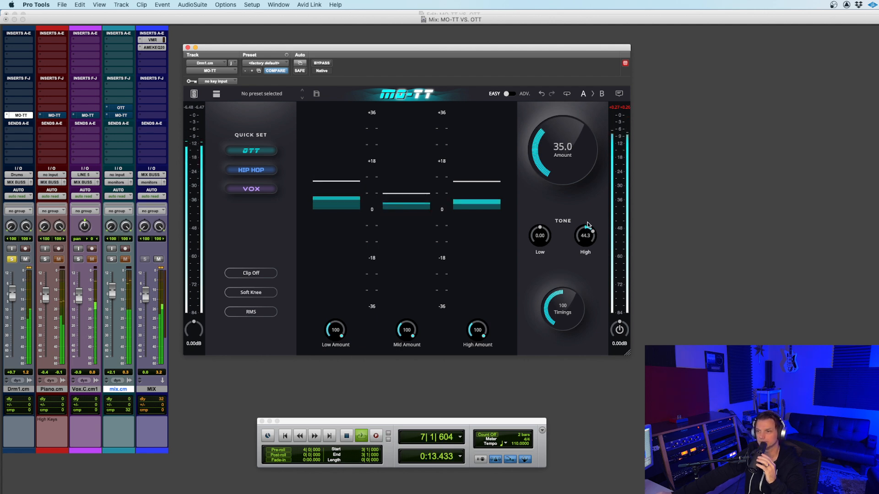
drag(540, 232, 550, 221)
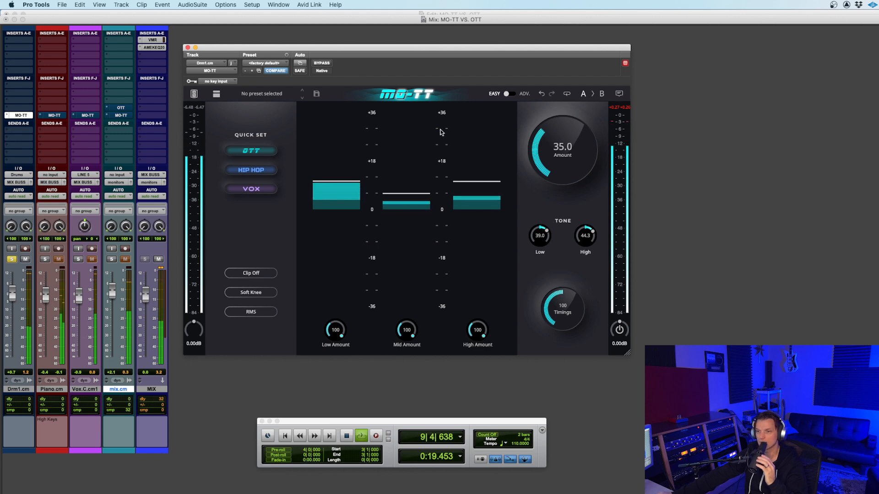
Step: Compare the tone-boosted drums with MO-TT bypassed and active, and stop playback
click(322, 64)
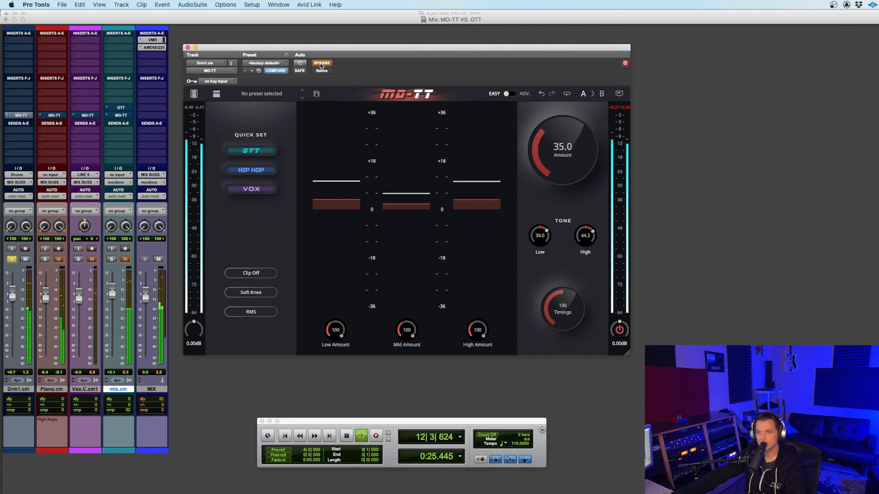
click(322, 64)
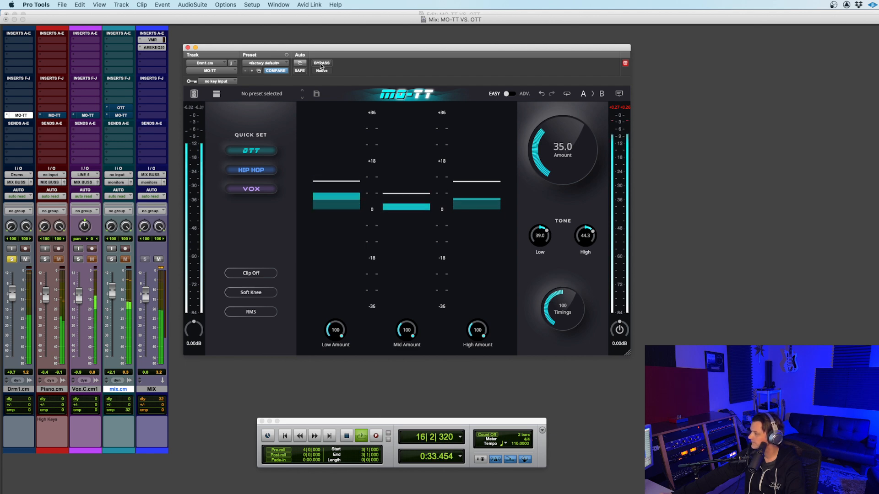
key(space)
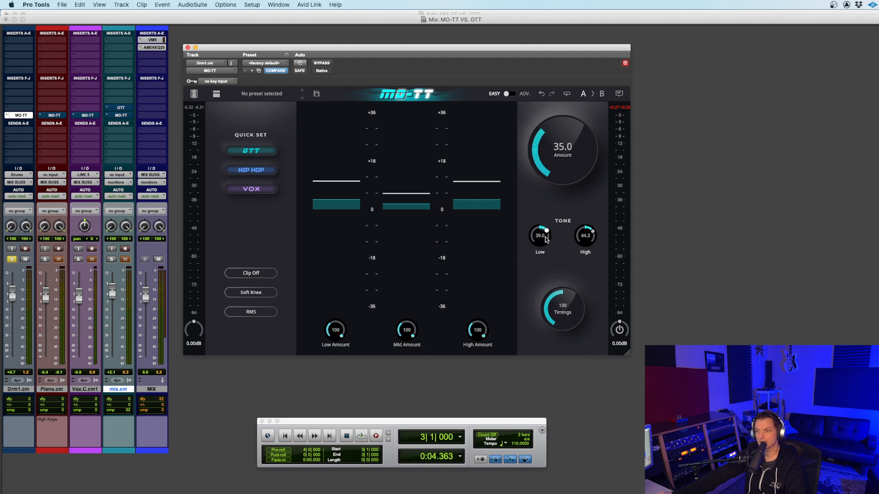
Step: Solo the piano track instead of the drums and open its MO-TT insert in an enlarged window
click(44, 260)
click(11, 260)
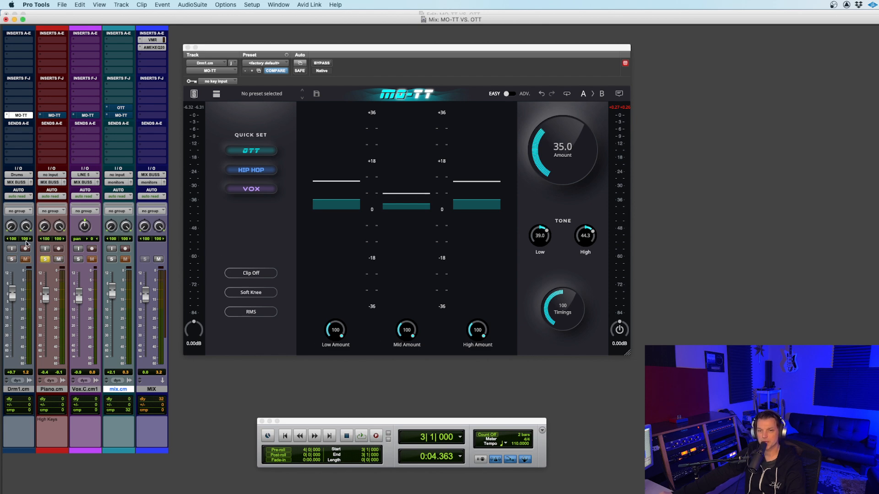
click(54, 116)
click(54, 115)
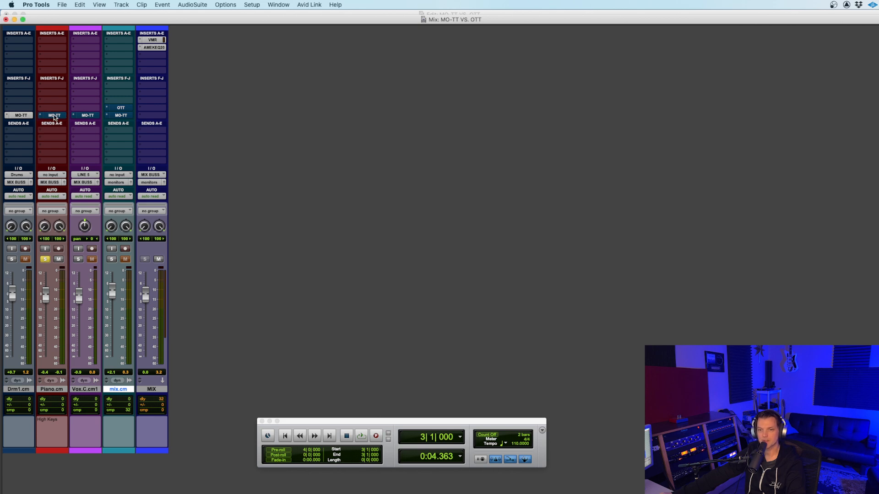
click(54, 116)
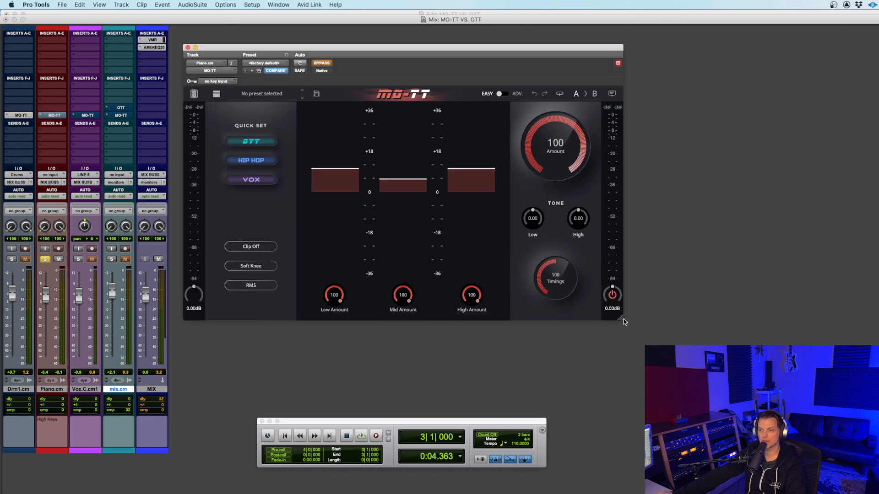
drag(620, 318, 633, 354)
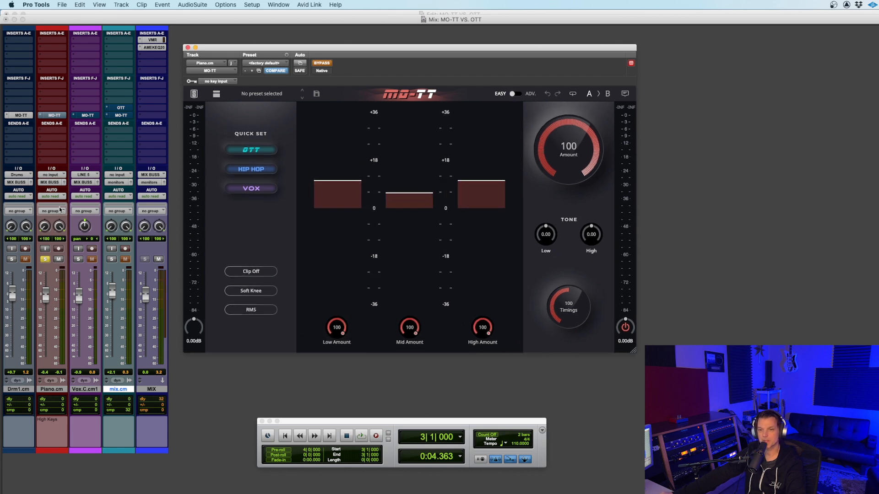
Step: During playback, raise the piano track's fader to +3.1 dB and take its MO-TT out of bypass
key(space)
drag(49, 300, 48, 293)
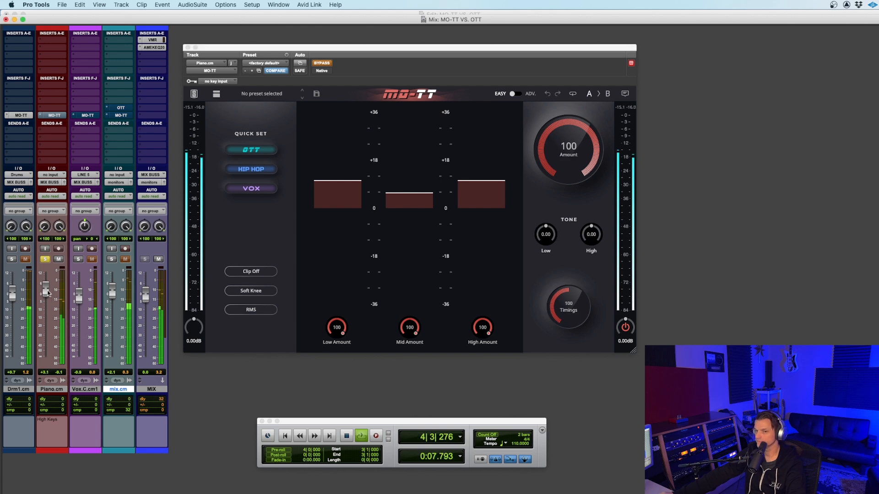
click(323, 63)
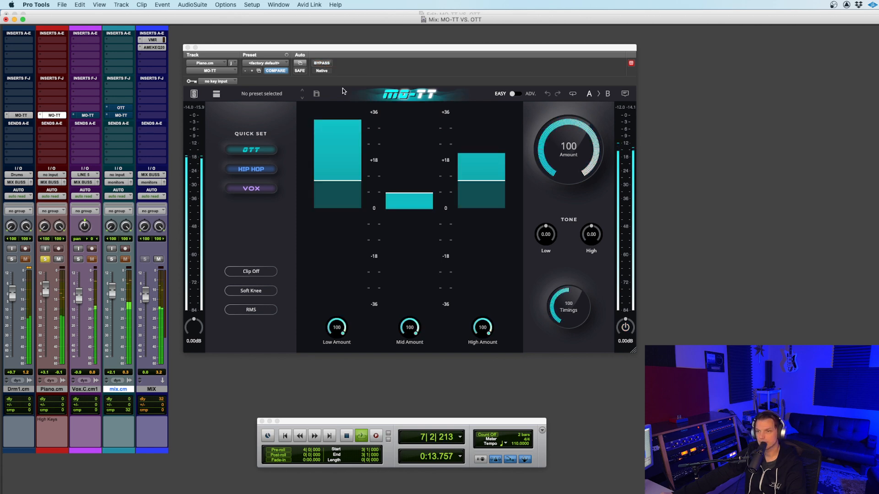
Step: Lower the piano's MO-TT Amount to 65.1 and compare the sound with the effect bypassed
click(590, 173)
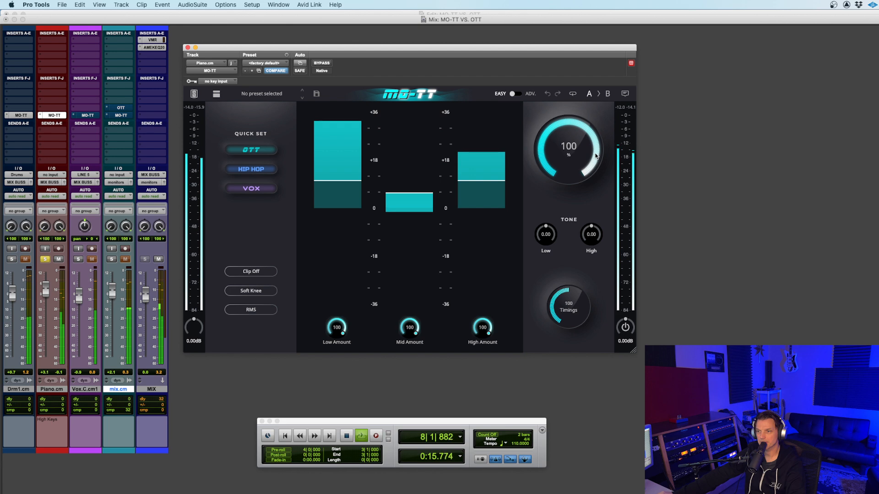
drag(589, 173, 550, 136)
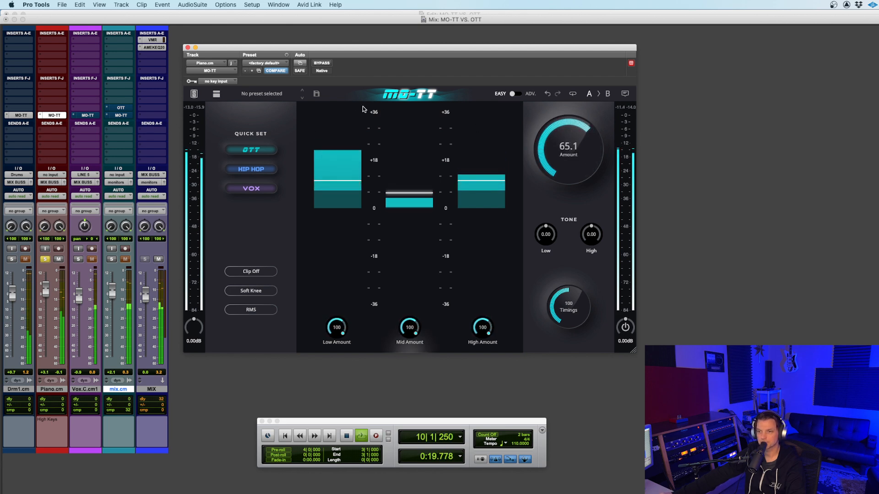
click(323, 63)
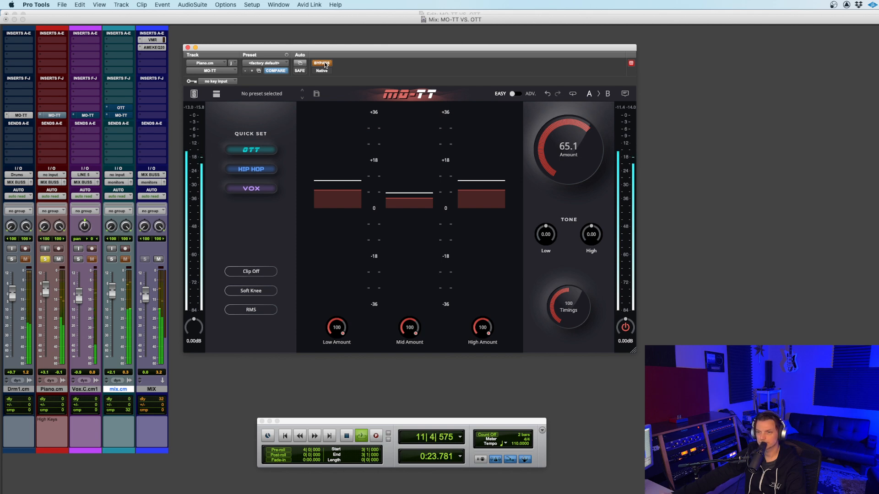
click(325, 64)
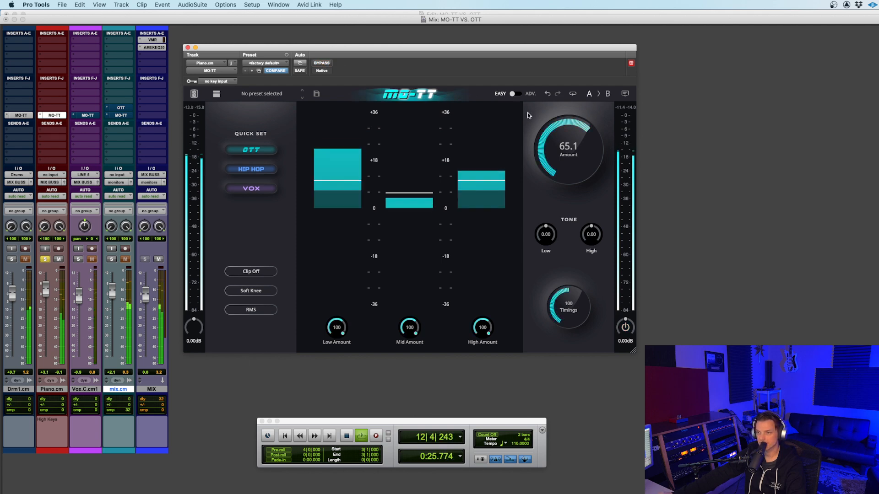
Step: Try MO-TT Amount values of 60.7 and 100 on the piano and settle on 59.9, with playback stopped
drag(560, 125, 580, 127)
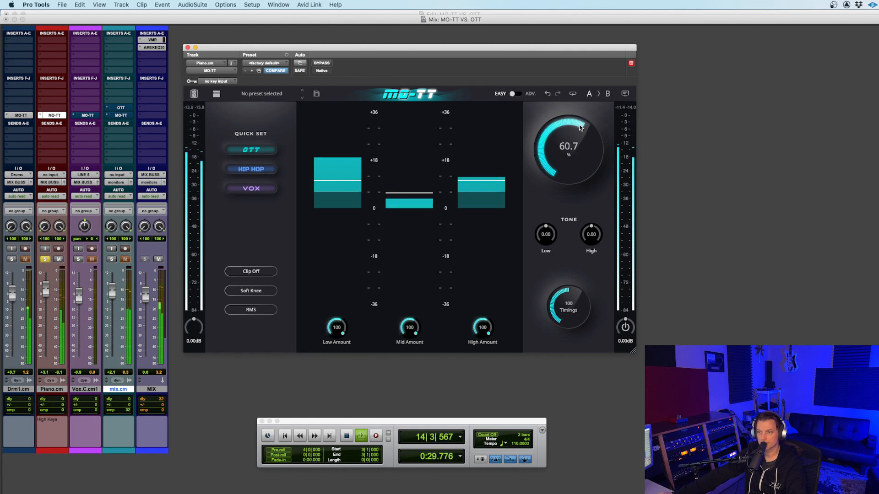
key(space)
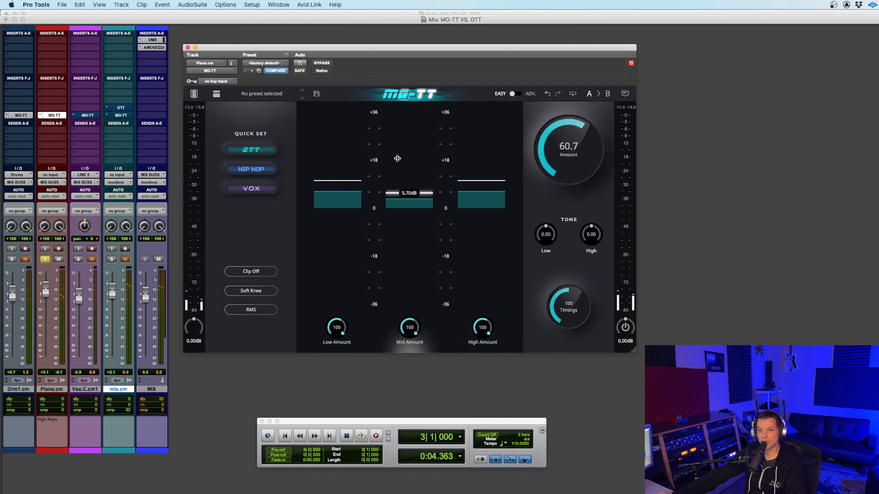
drag(576, 127, 572, 156)
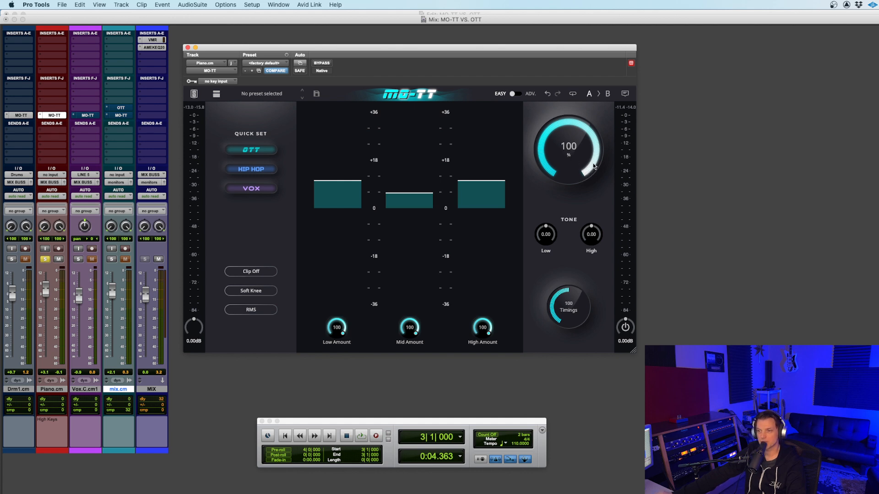
drag(584, 135, 547, 143)
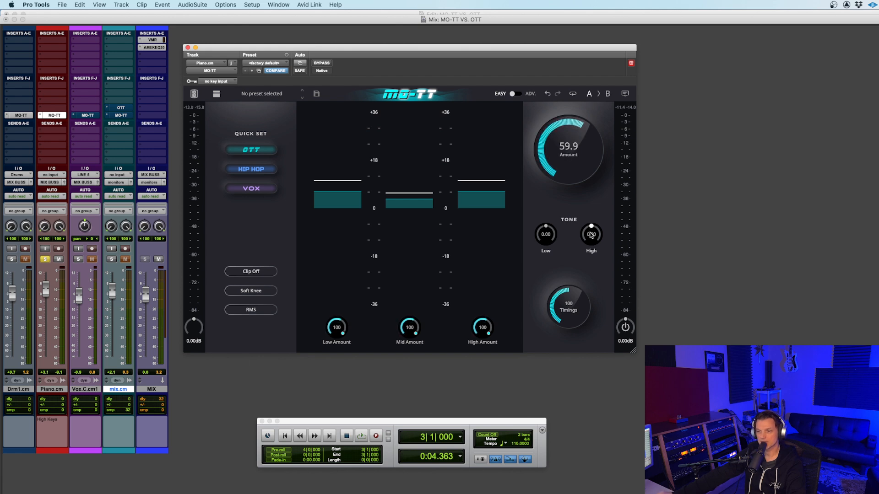
Step: Play the piano, raise its MO-TT Tone High to 51.0, and compare the sound with the effect bypassed
key(space)
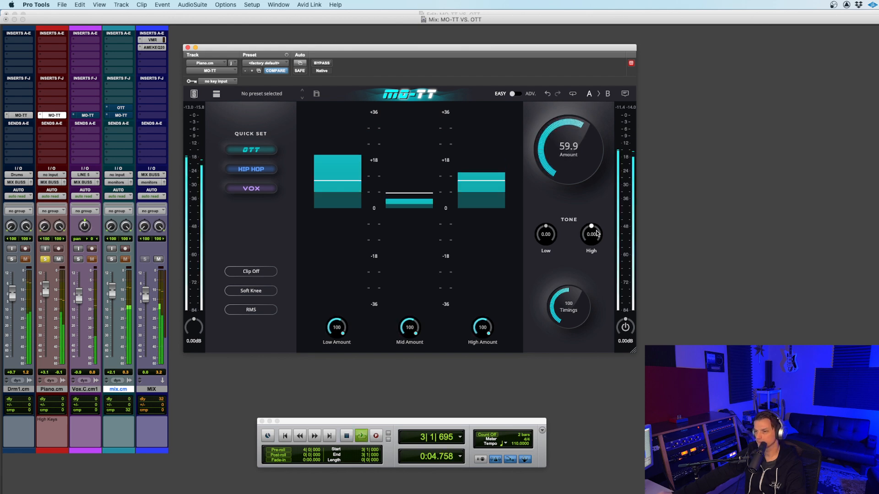
drag(593, 228, 601, 207)
click(322, 63)
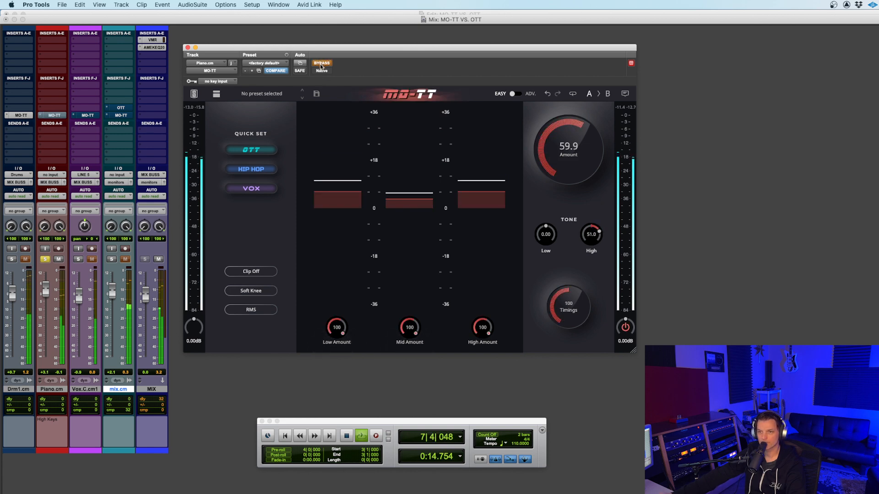
click(321, 65)
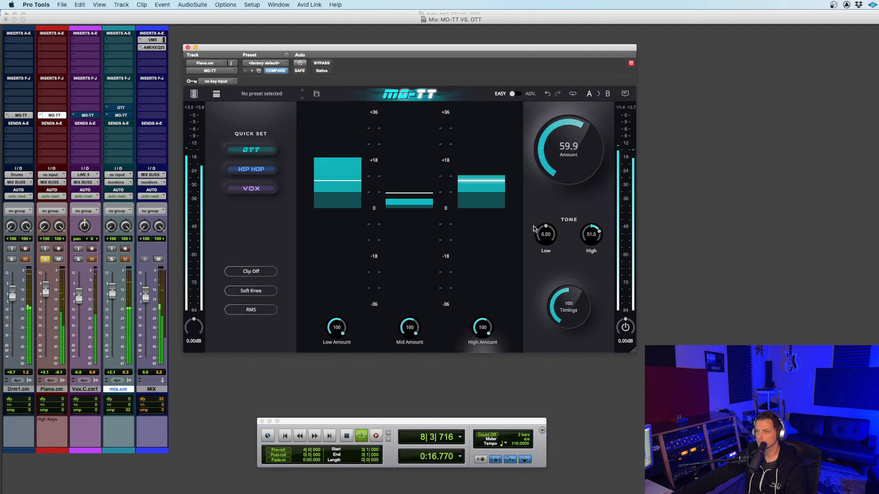
Step: Raise the piano's MO-TT Tone Low to 37.5, compare it with the bypassed sound, and stop playback
mouse_move(545, 226)
mouse_down()
mouse_move(567, 210)
mouse_move(572, 192)
mouse_move(561, 221)
mouse_up()
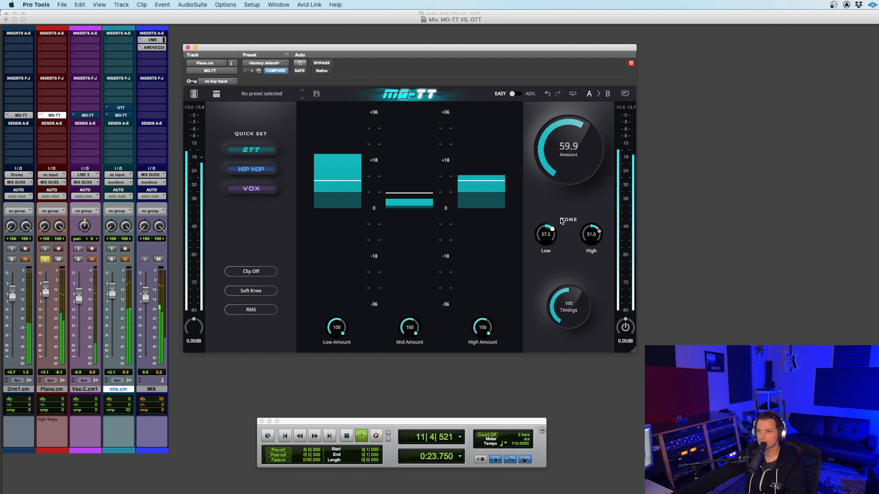
click(321, 63)
click(322, 63)
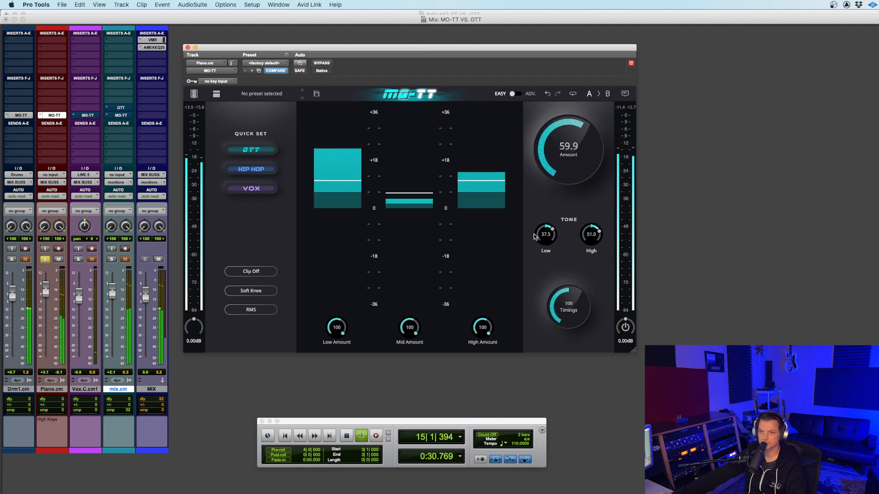
key(space)
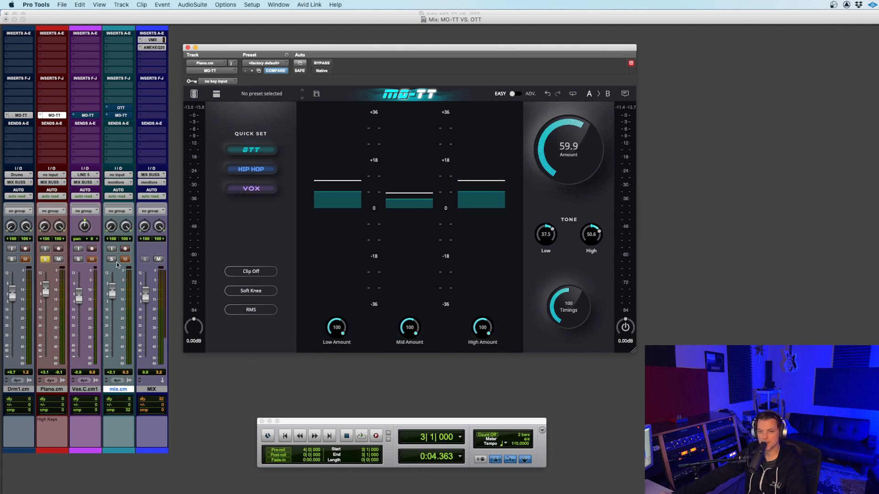
Step: Solo the vocal track instead of the piano and apply the VOX Quick Set in its MO-TT
click(78, 260)
click(45, 259)
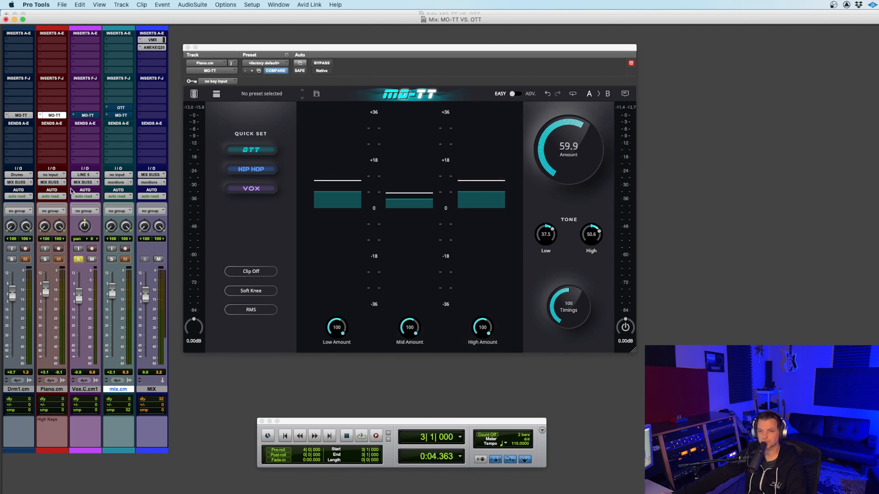
click(87, 115)
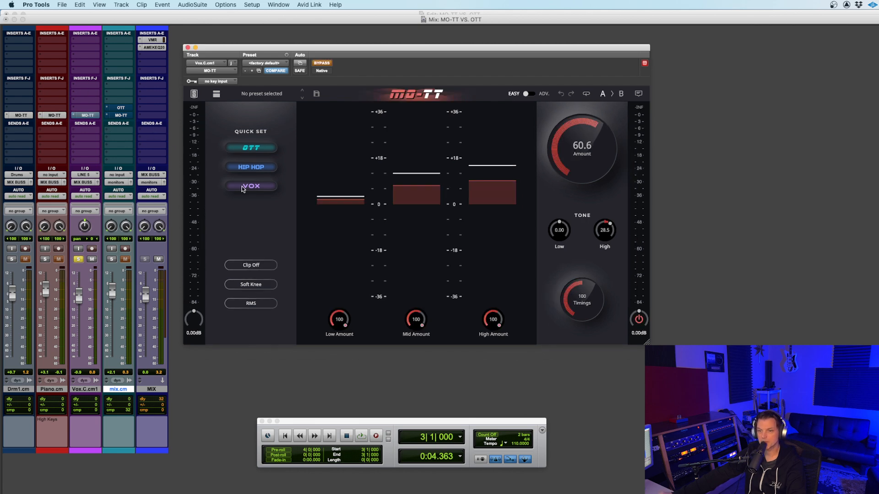
click(256, 188)
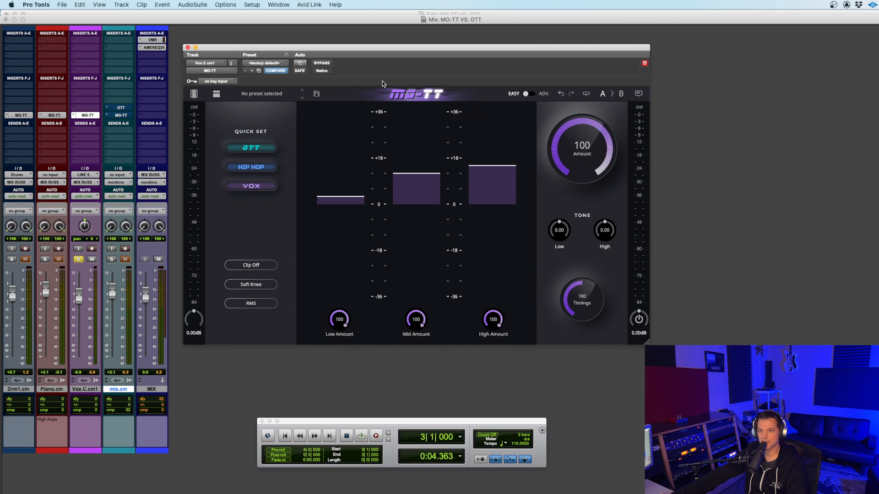
Step: Bypass the vocal's MO-TT, listen to the unprocessed vocal, and stop playback
click(322, 65)
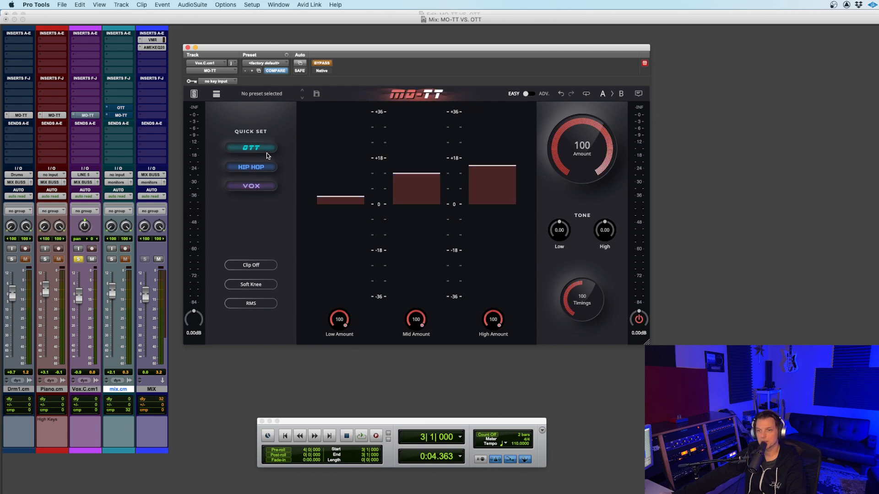
key(space)
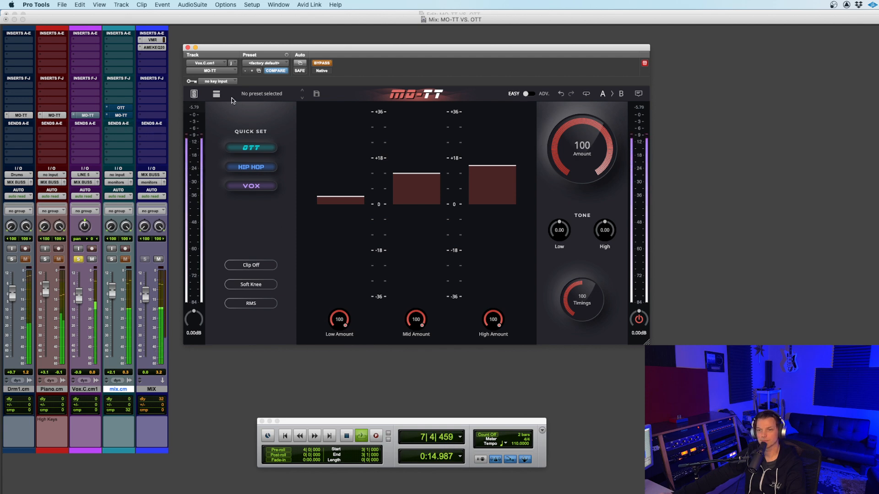
key(space)
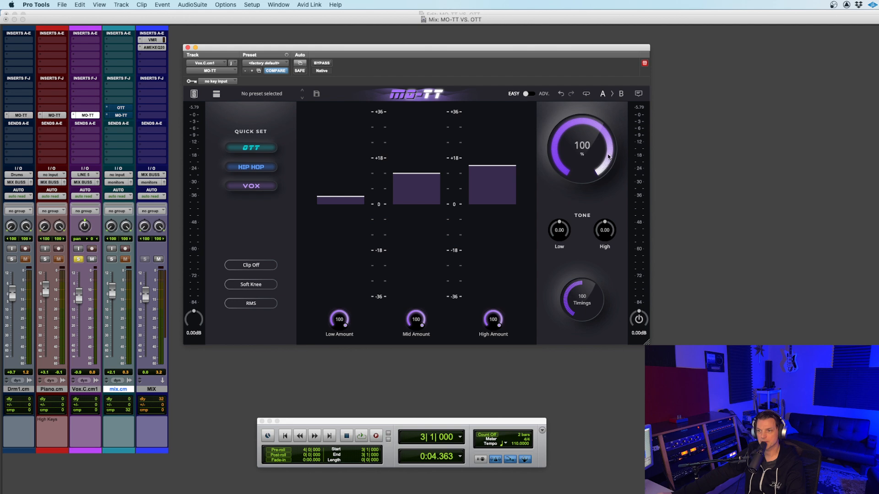
Step: Try a vocal MO-TT Amount of 58.8, raise it to 64.4 during playback, and stop playback
drag(601, 132, 587, 127)
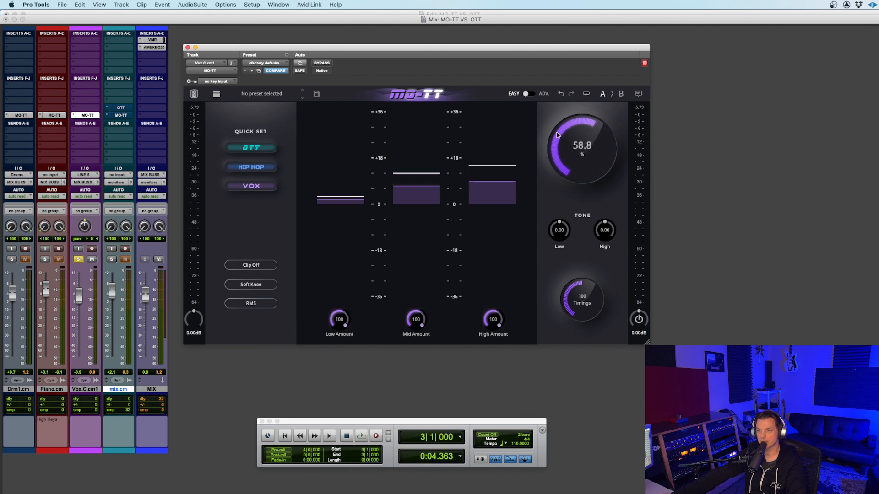
key(space)
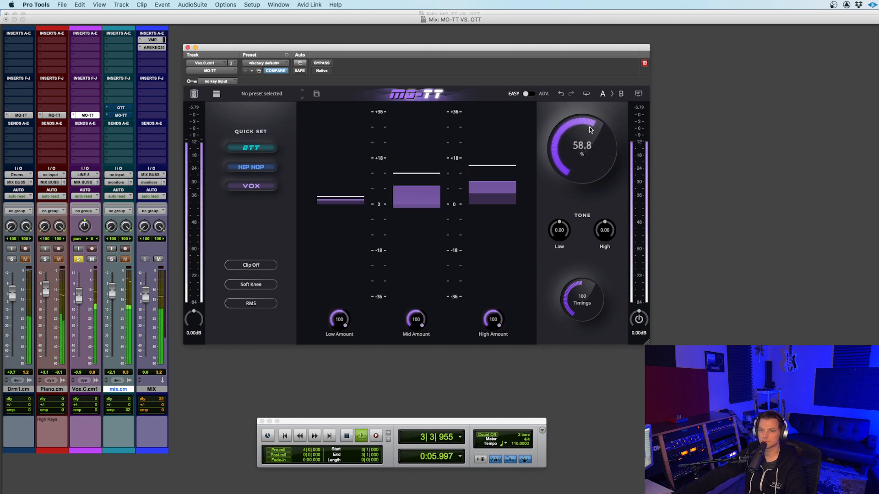
drag(587, 126, 595, 126)
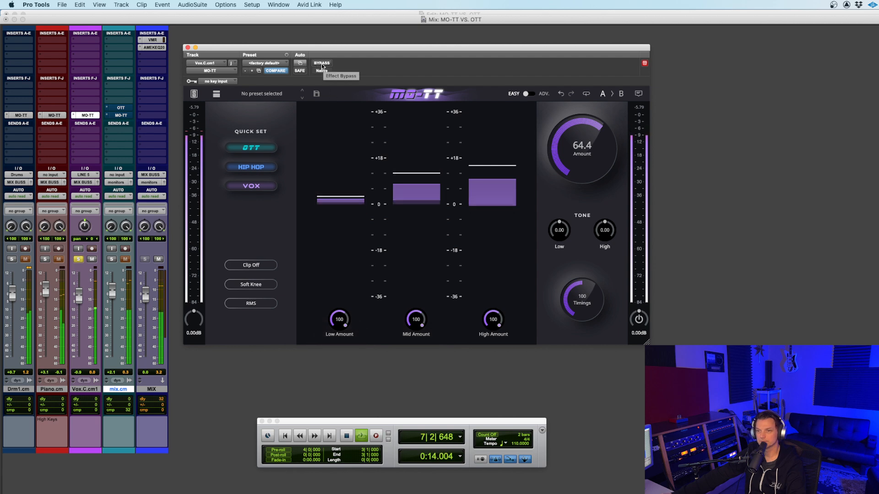
key(space)
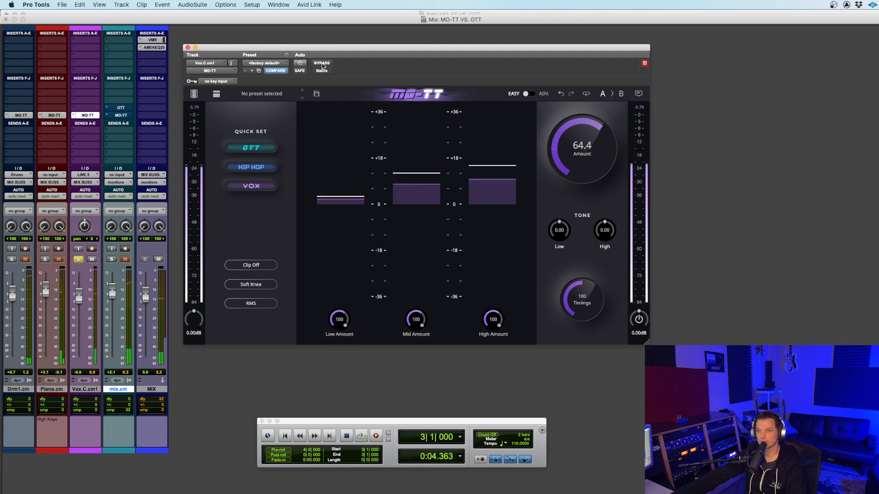
Step: Play the vocal with MO-TT bypassed, switch the effect back on to compare, and stop playback
click(322, 64)
key(space)
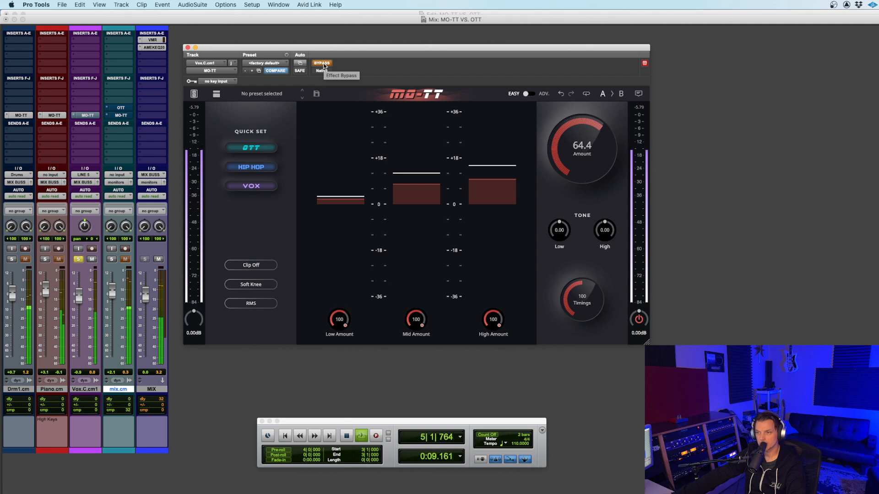
click(322, 63)
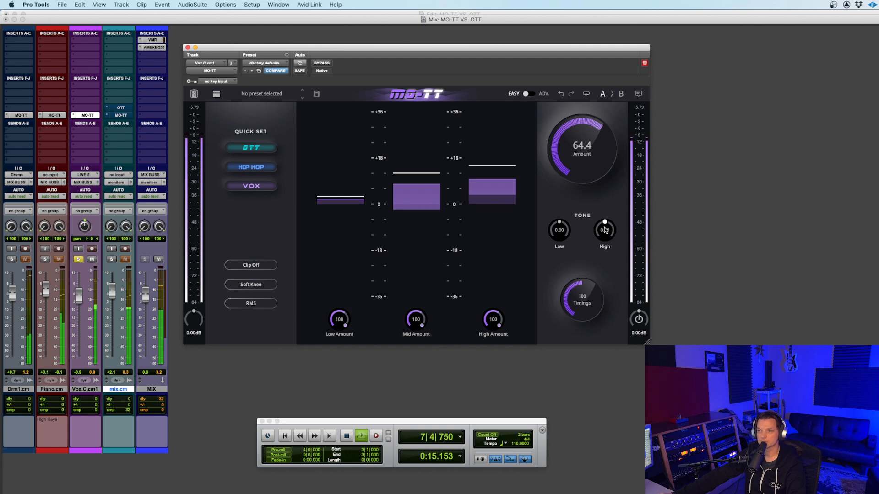
key(space)
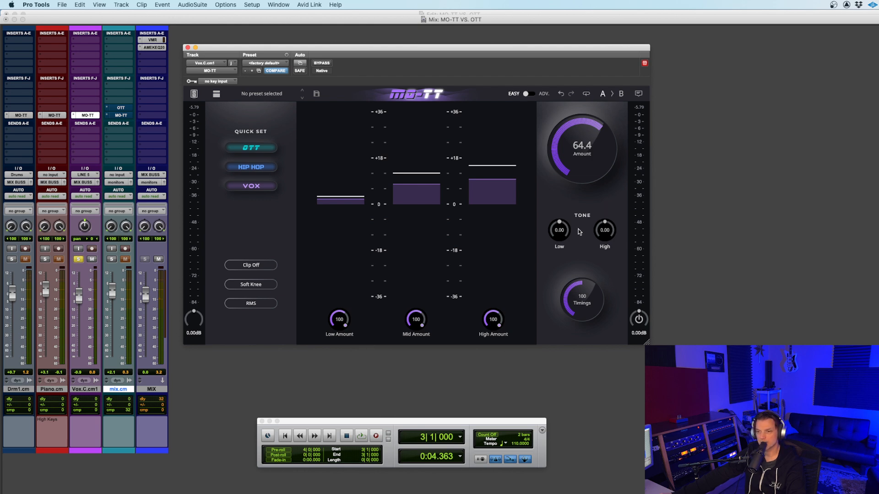
Step: Play the vocal and raise its MO-TT Tone High to 54.0 and Tone Low to 43.5
key(space)
drag(605, 227, 619, 205)
drag(560, 222, 571, 207)
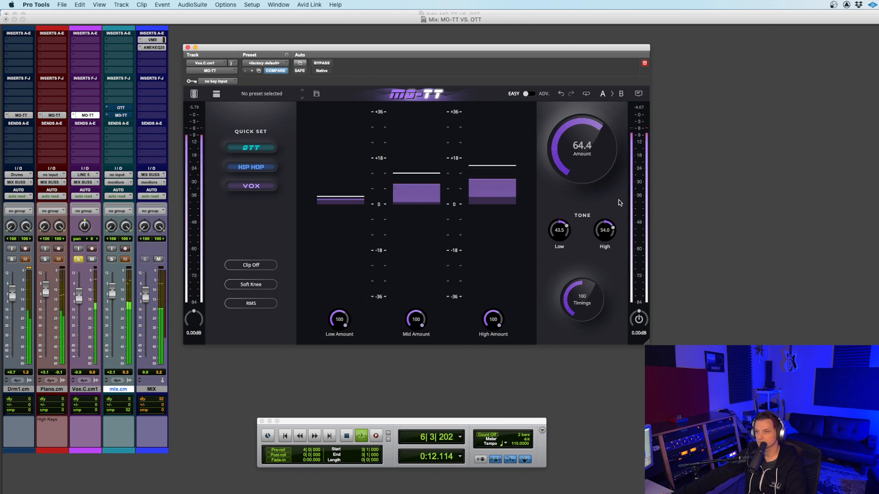
Step: Compare the tone-adjusted vocal with MO-TT bypassed and active, restarting playback for the comparison and stopping it at the end
click(322, 63)
key(space)
key(space)
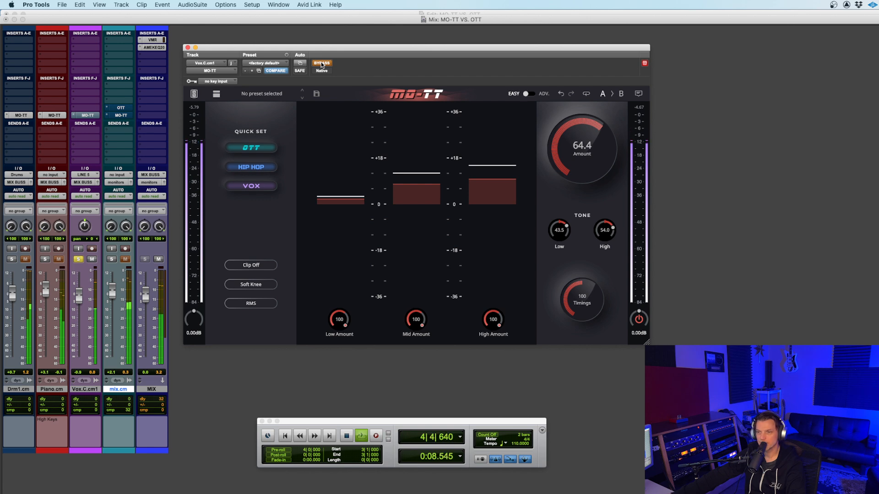
click(322, 63)
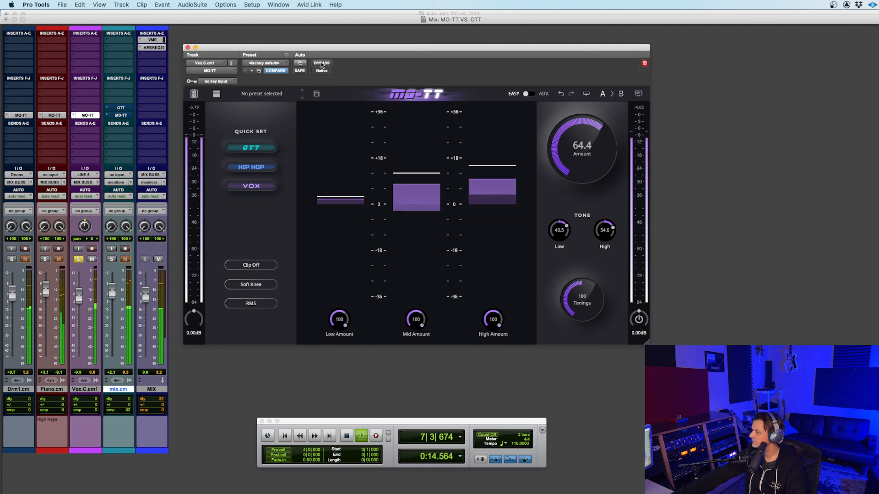
key(space)
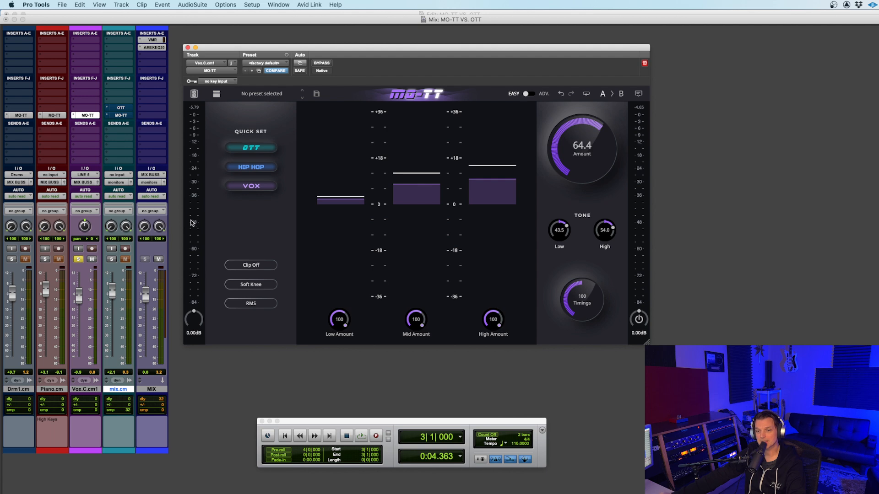
Step: Solo the mix track instead of the vocal and play it with both OTT and MO-TT bypassed
click(111, 259)
click(78, 260)
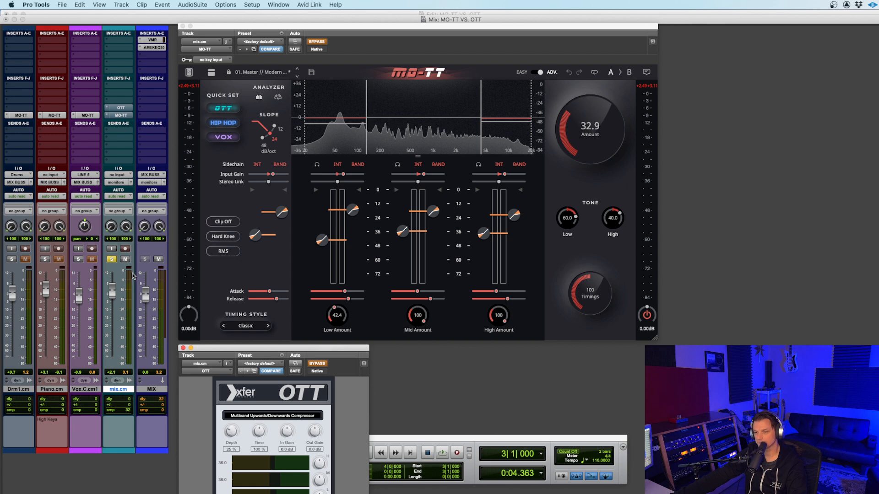
key(space)
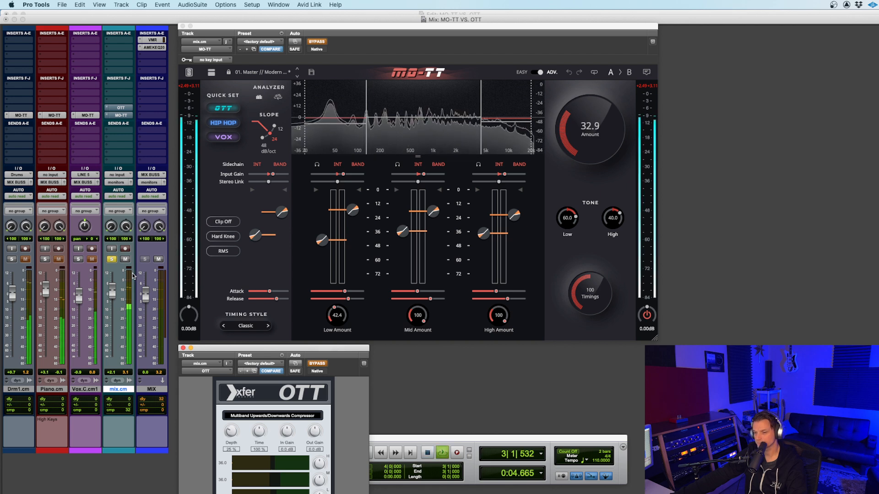
Step: Toggle OTT's bypass during playback to compare the mix, leave OTT active, and stop playback
click(317, 364)
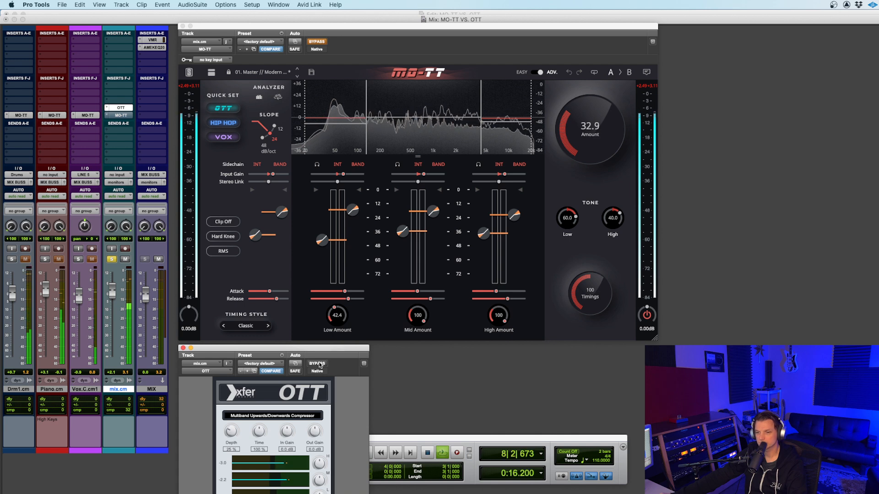
click(317, 364)
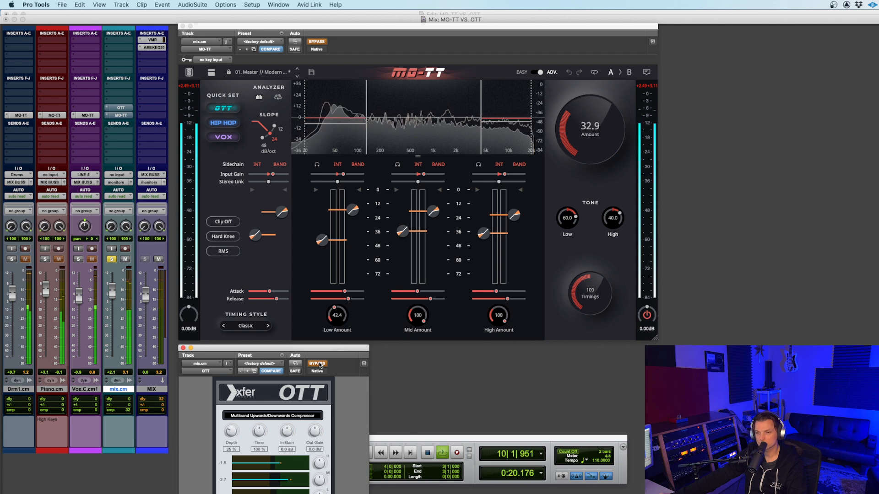
click(319, 365)
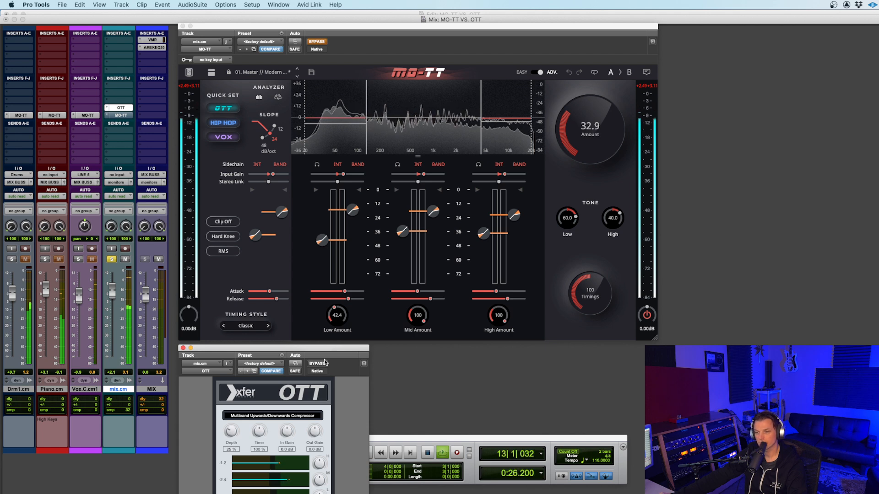
key(space)
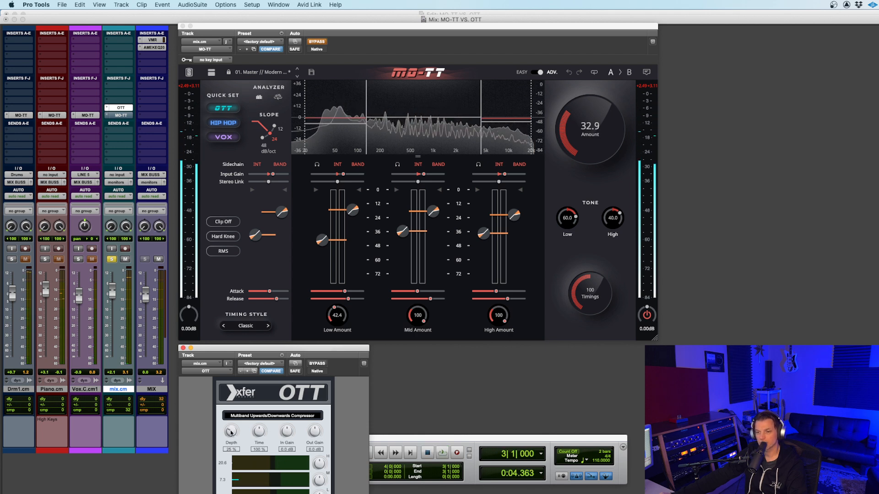
Step: Set OTT's Depth to 20 % on the mix track and compare it with the bypassed sound during playback
drag(232, 432, 232, 434)
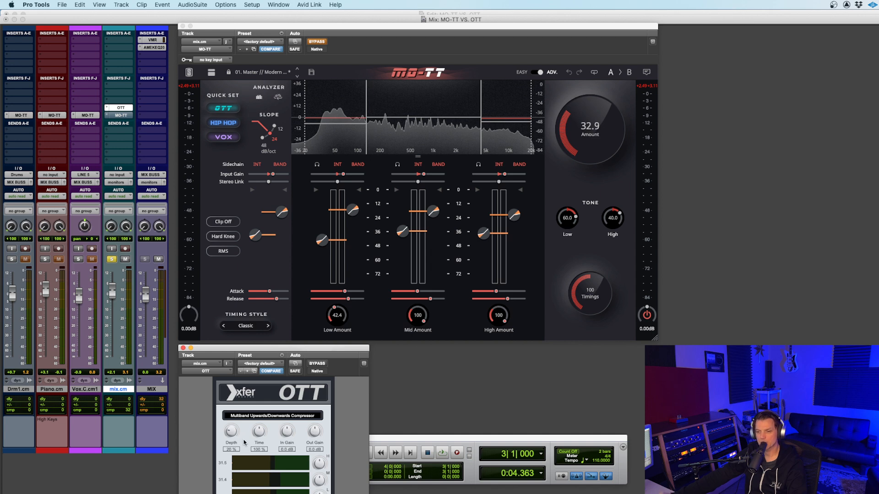
key(space)
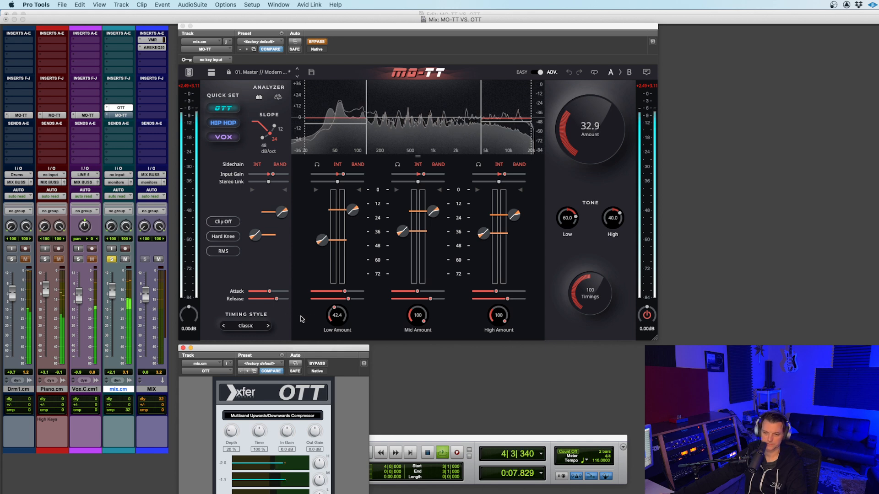
click(319, 364)
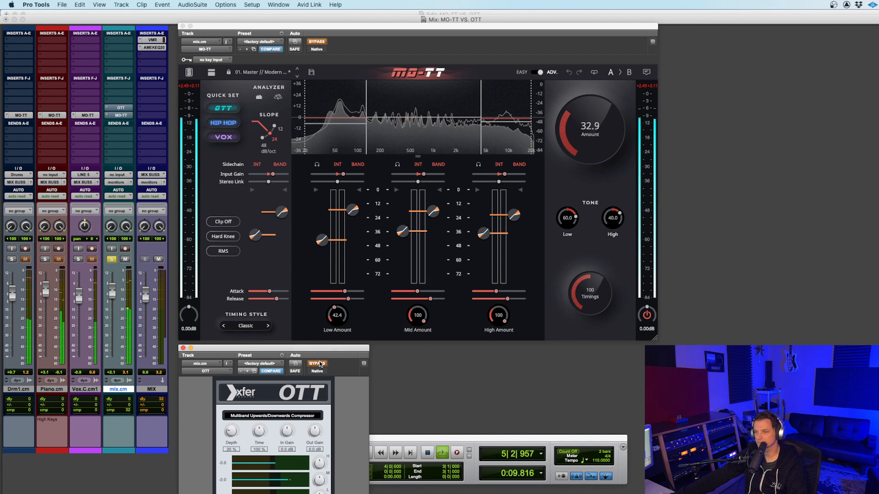
click(319, 364)
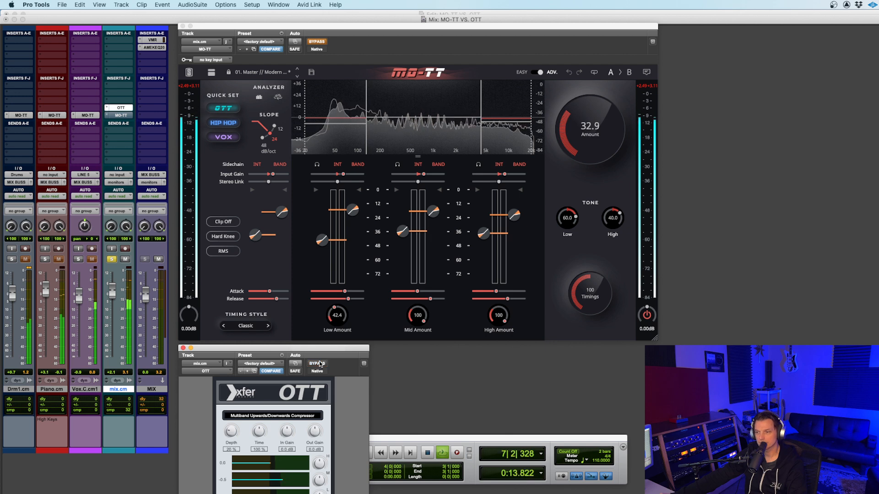
key(space)
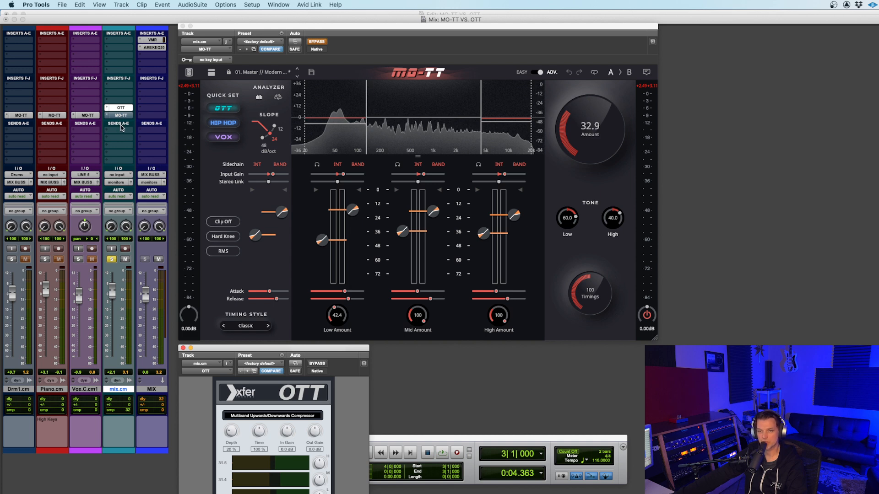
Step: Alternate between OTT and MO-TT as the mix plays, leave only MO-TT active, and stop playback
key(space)
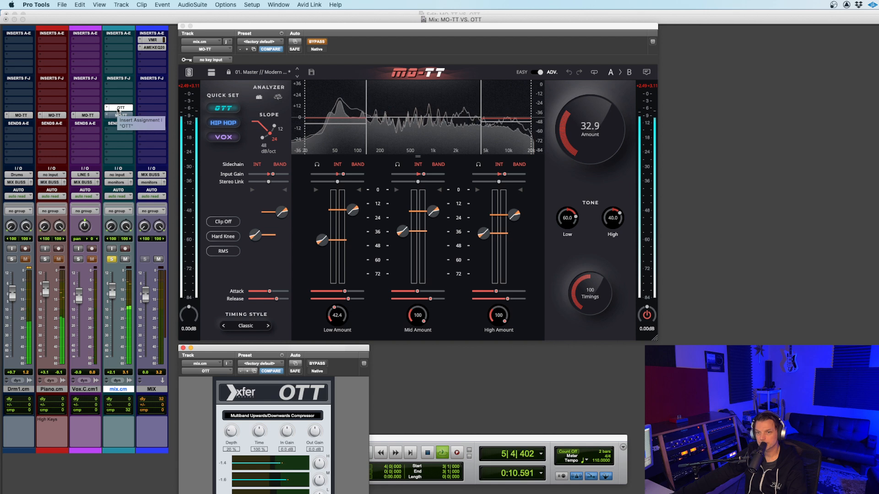
super+click(118, 109)
super+click(120, 116)
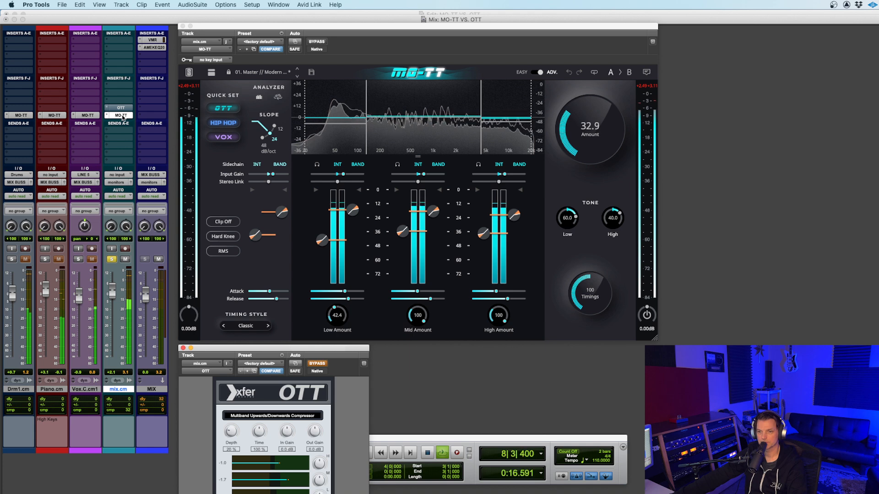
super+click(121, 116)
super+click(122, 108)
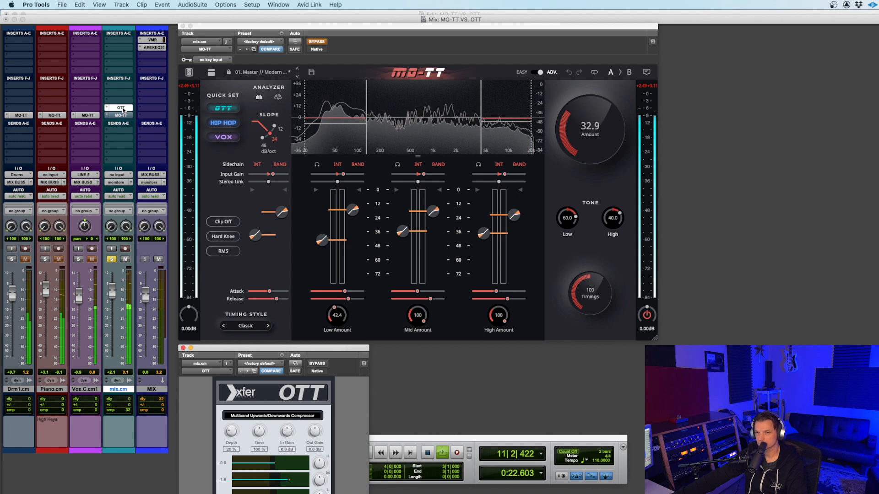
super+click(123, 109)
super+click(125, 115)
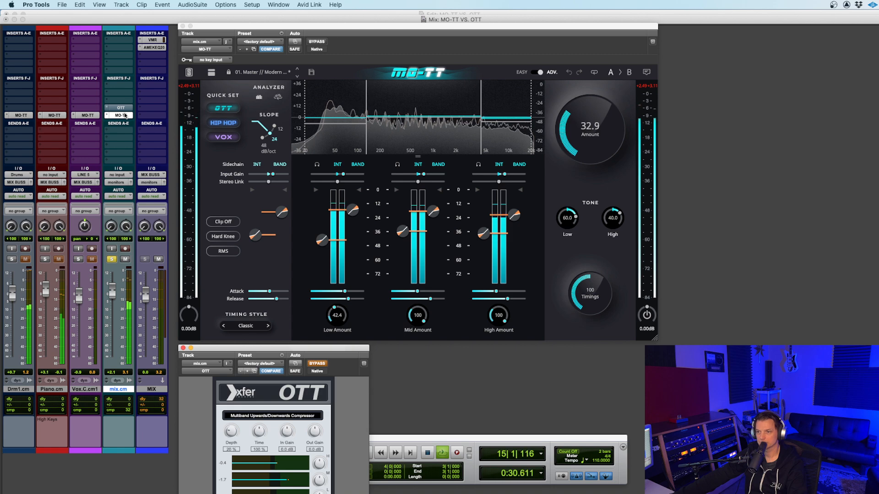
key(space)
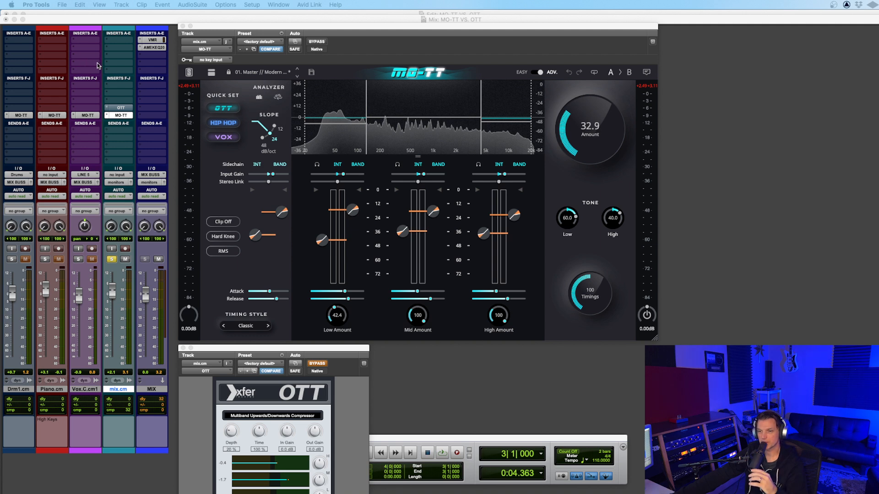
Step: Switch the mix track's MO-TT to the Easy view and open its preset browser
click(535, 73)
click(538, 73)
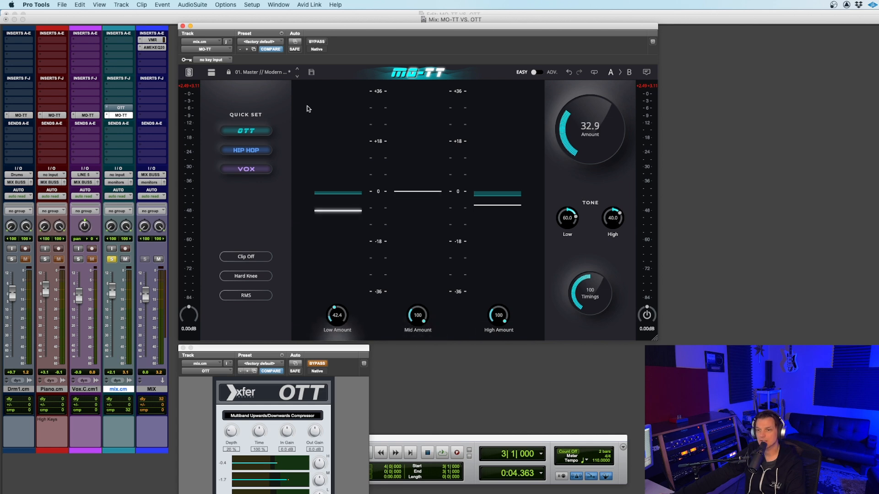
click(260, 73)
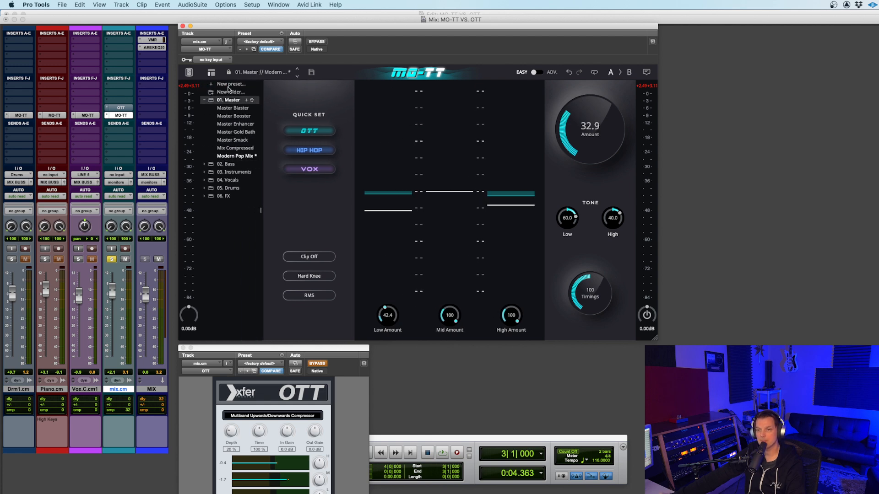
Step: Close the mix track's MO-TT preset browser and play the mix with both MO-TT and OTT bypassed
click(254, 73)
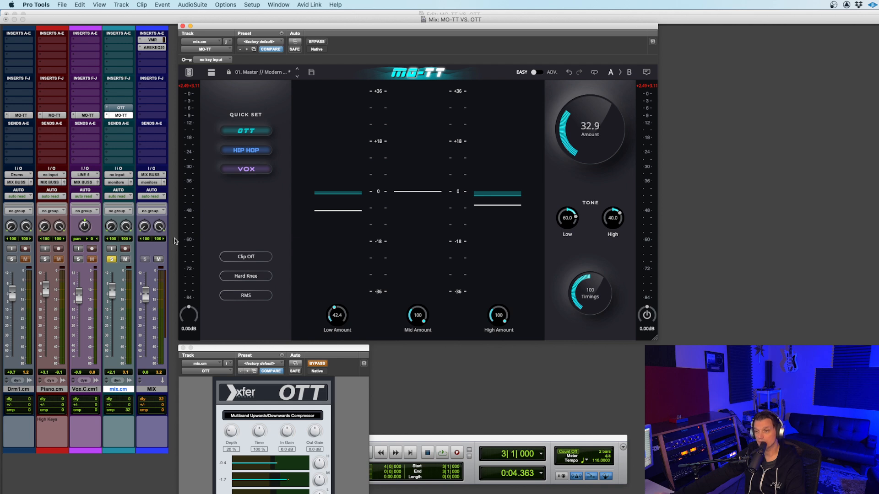
super+click(121, 115)
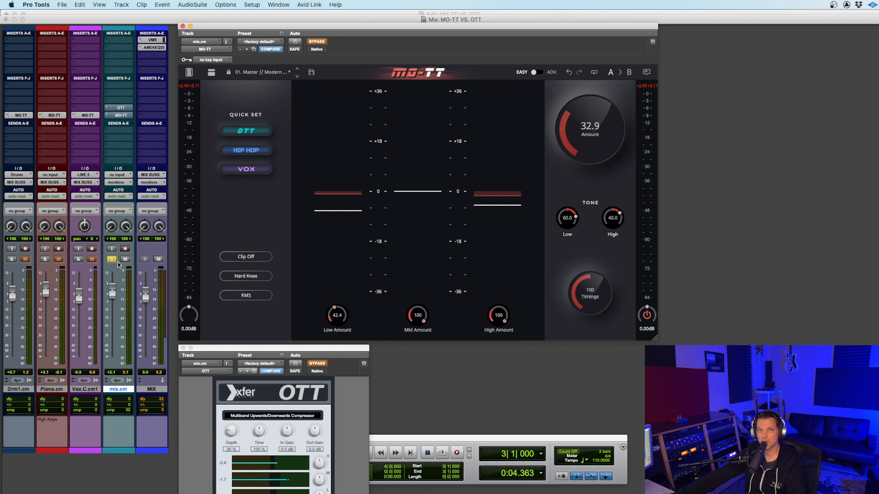
key(space)
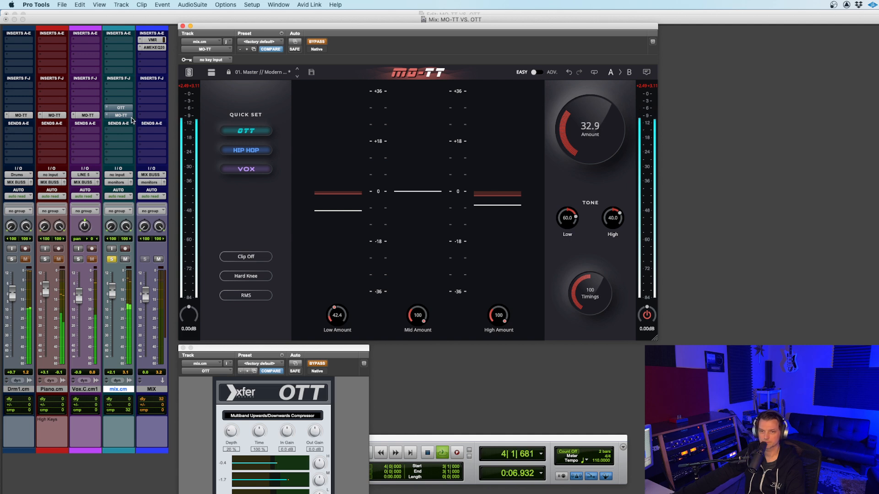
Step: Compare OTT and MO-TT one at a time on the playing mix, ending with only MO-TT active
click(120, 108)
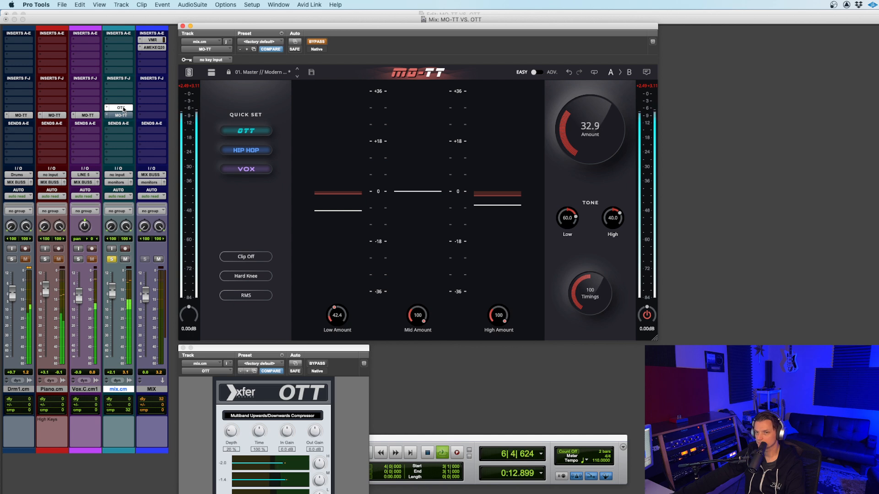
click(121, 108)
click(121, 115)
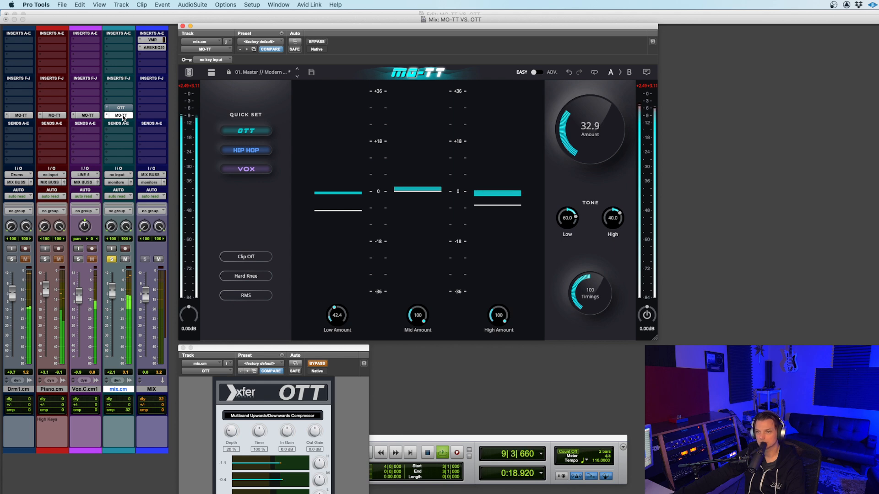
click(121, 116)
click(121, 108)
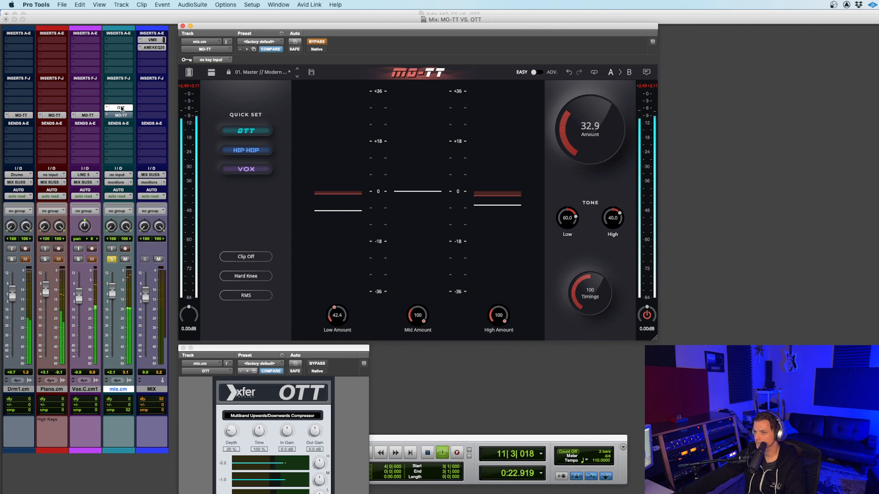
click(121, 108)
click(121, 115)
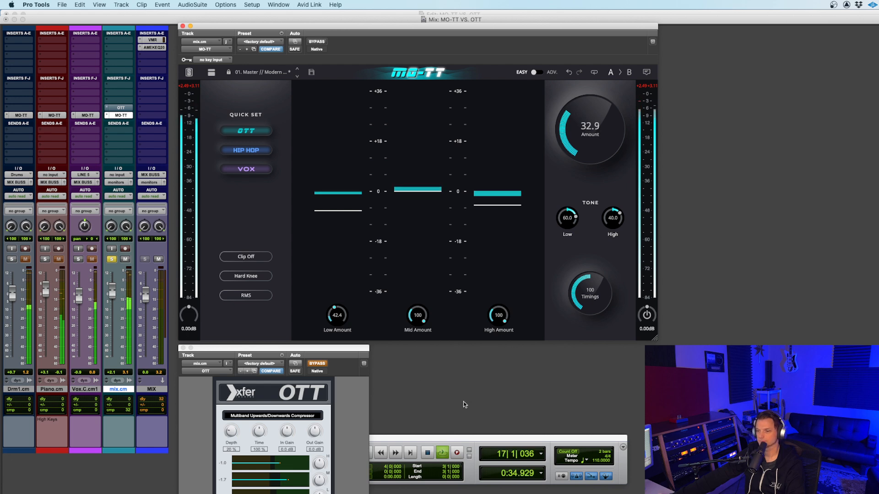
Step: Switch the playing mix to OTT alone and back to MO-TT, and bypass MO-TT to hear the unprocessed sound
super+click(126, 115)
super+click(124, 108)
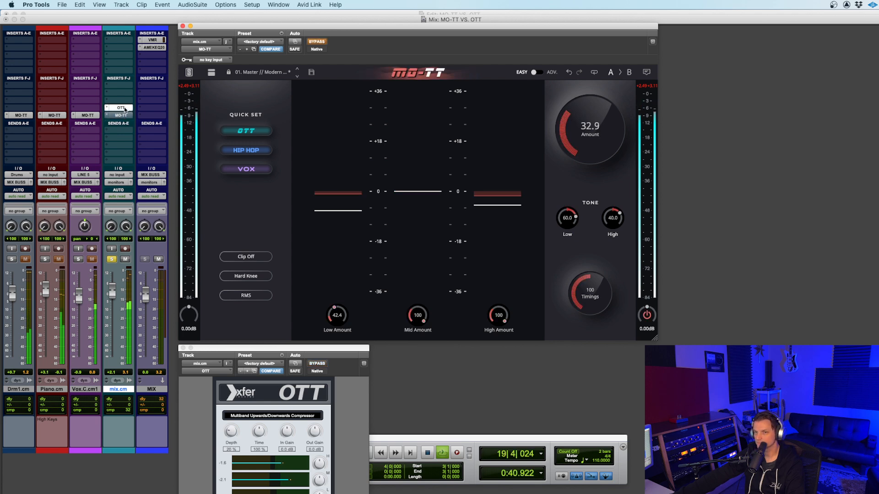
super+click(124, 108)
super+click(125, 115)
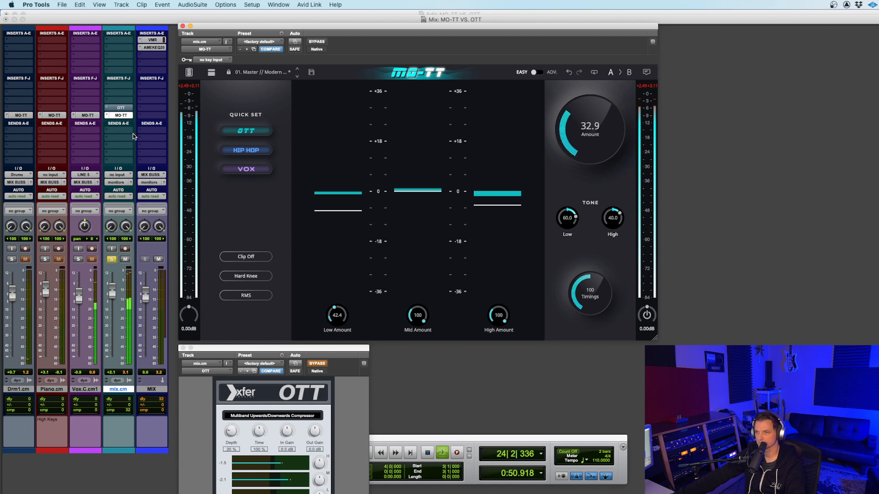
click(317, 41)
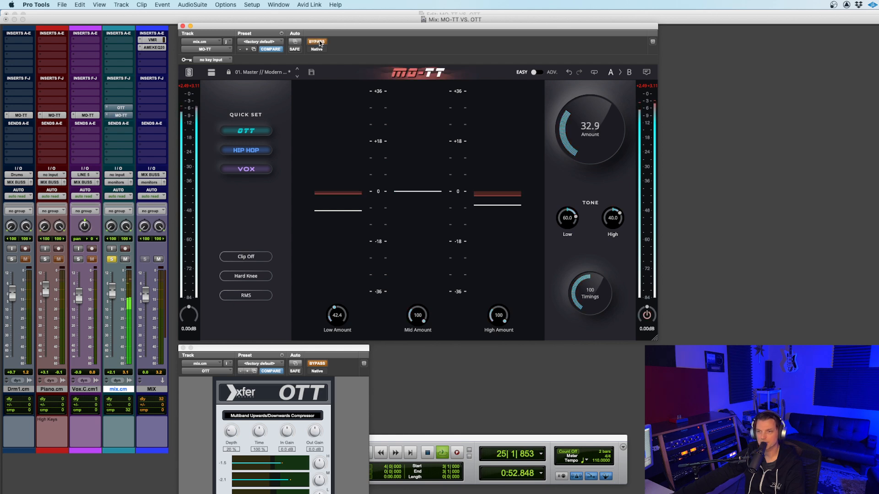